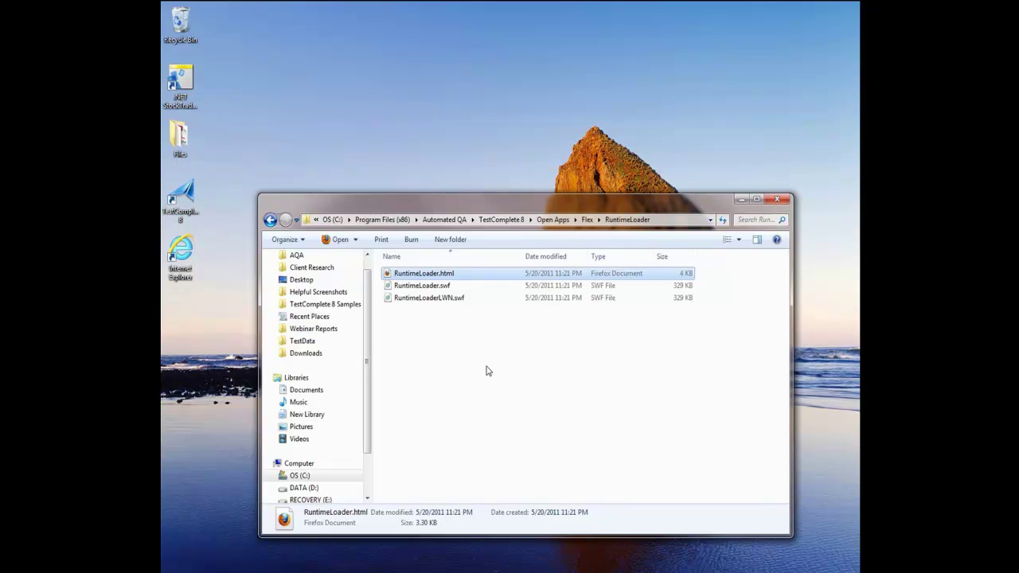
- Examine the RuntimeLoader.swf and RuntimeLoaderLWN.swf files in TestComplete's Flex RuntimeLoader folder
{"action": "left_click", "coordinate": [457, 285]}
{"action": "left_click", "coordinate": [462, 297], "text": "shift"}
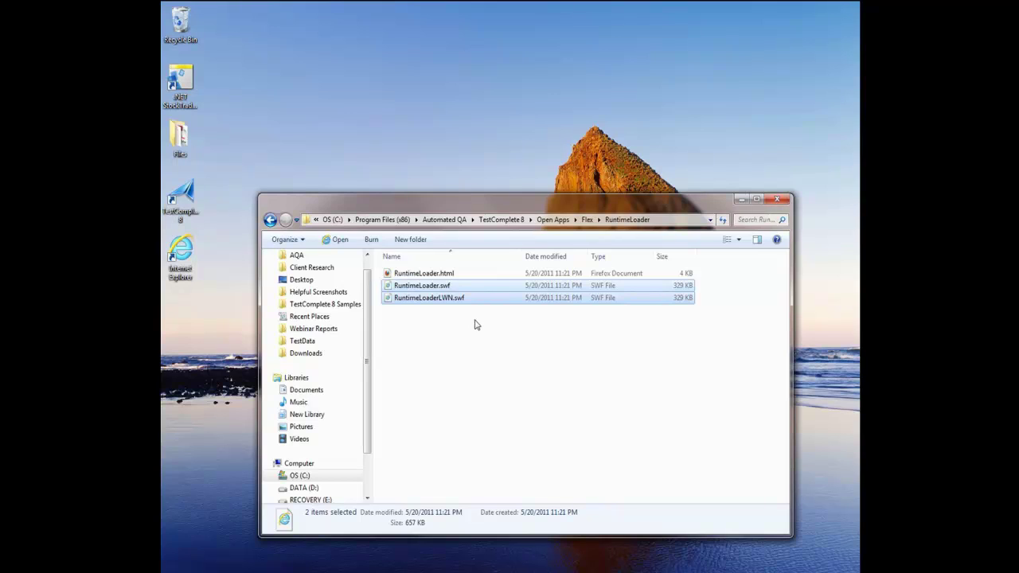
{"action": "left_click", "coordinate": [459, 288]}
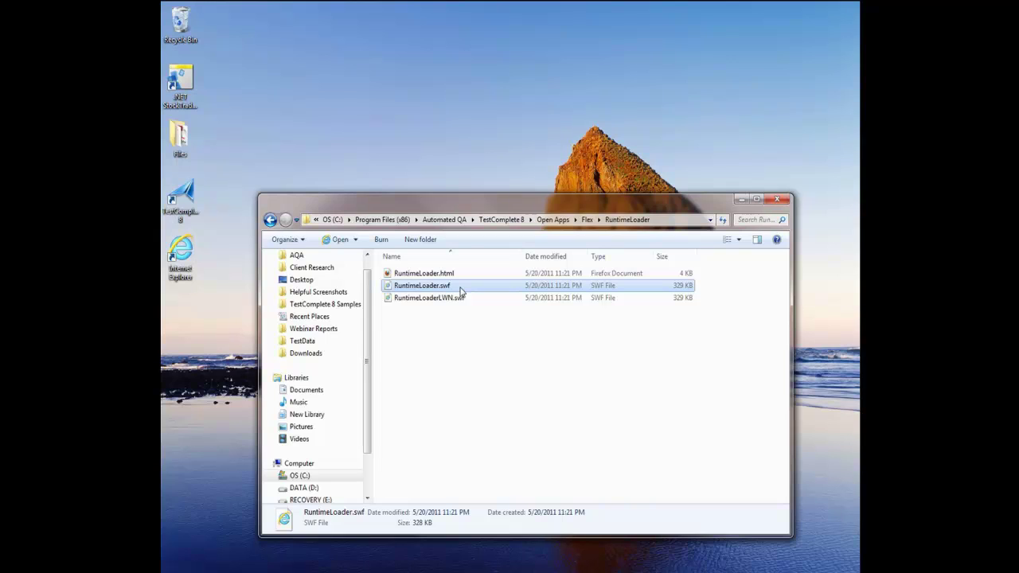
{"action": "left_click", "coordinate": [461, 299]}
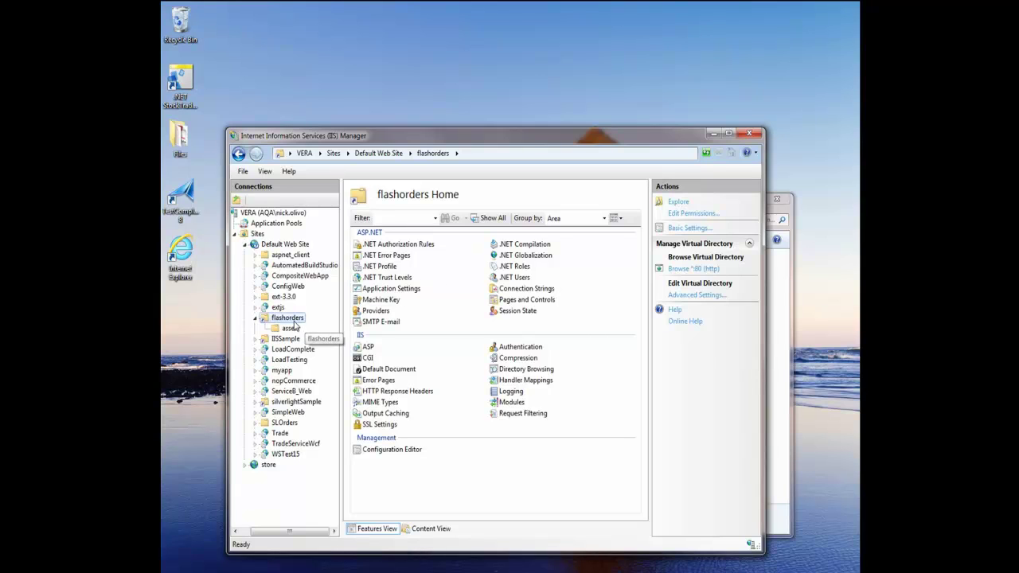
- Open the flashorders virtual directory's folder from IIS Manager and examine orders.swf and the RuntimeLoader files beside it
{"action": "left_click", "coordinate": [686, 204]}
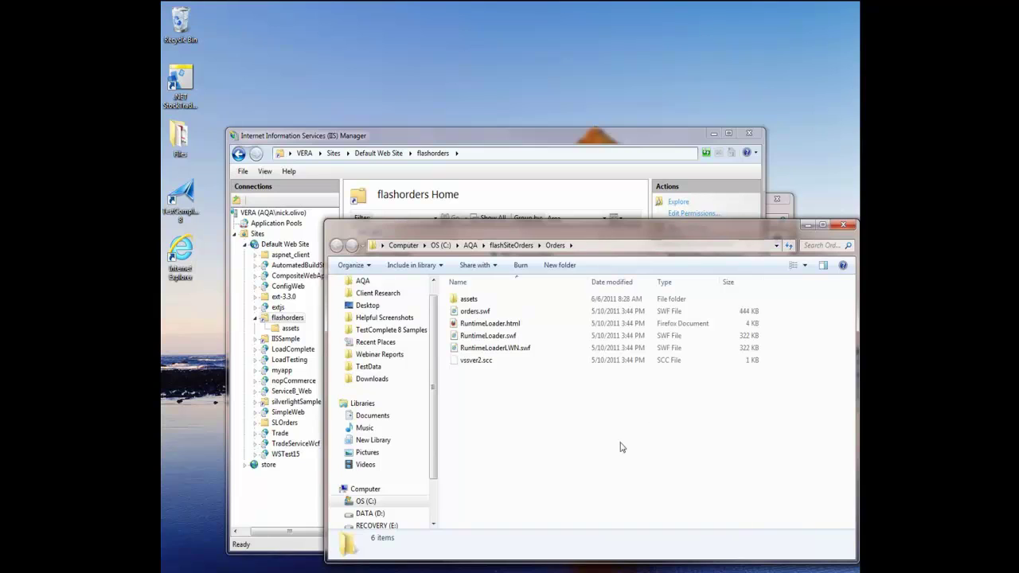
{"action": "left_click", "coordinate": [509, 313]}
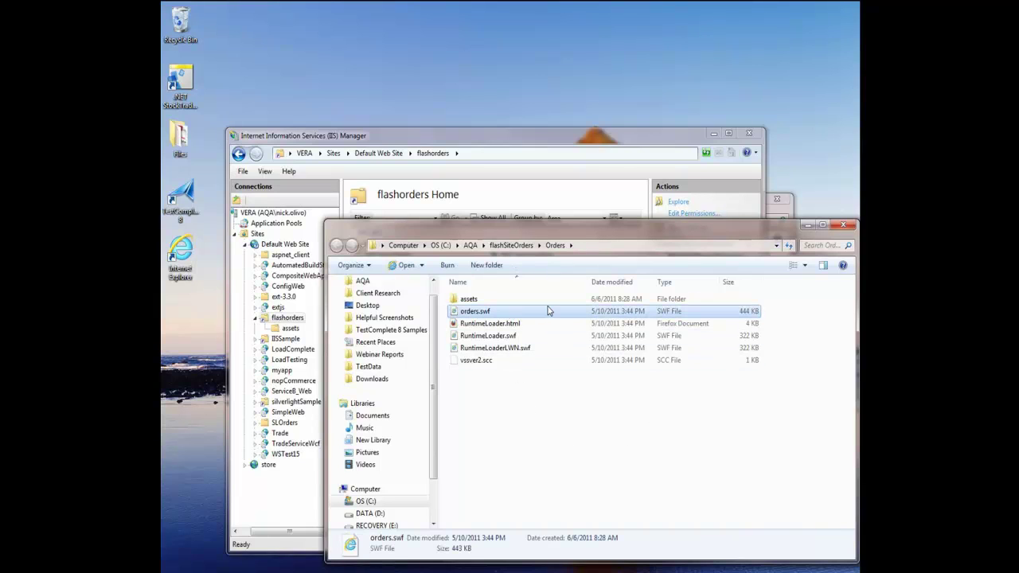
{"action": "left_click", "coordinate": [546, 324]}
{"action": "left_click", "coordinate": [546, 335]}
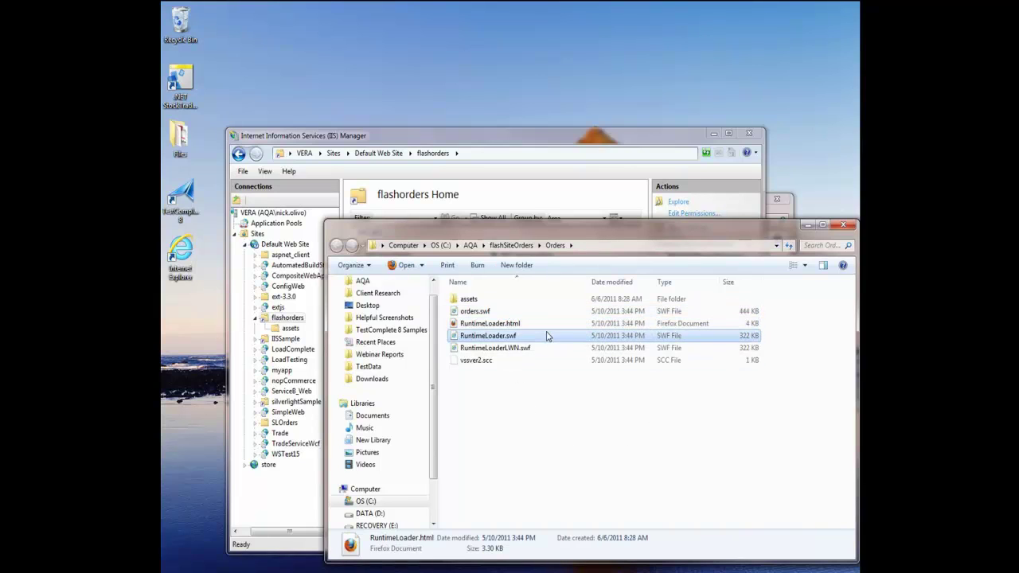
{"action": "left_click", "coordinate": [546, 347]}
{"action": "left_click", "coordinate": [565, 391]}
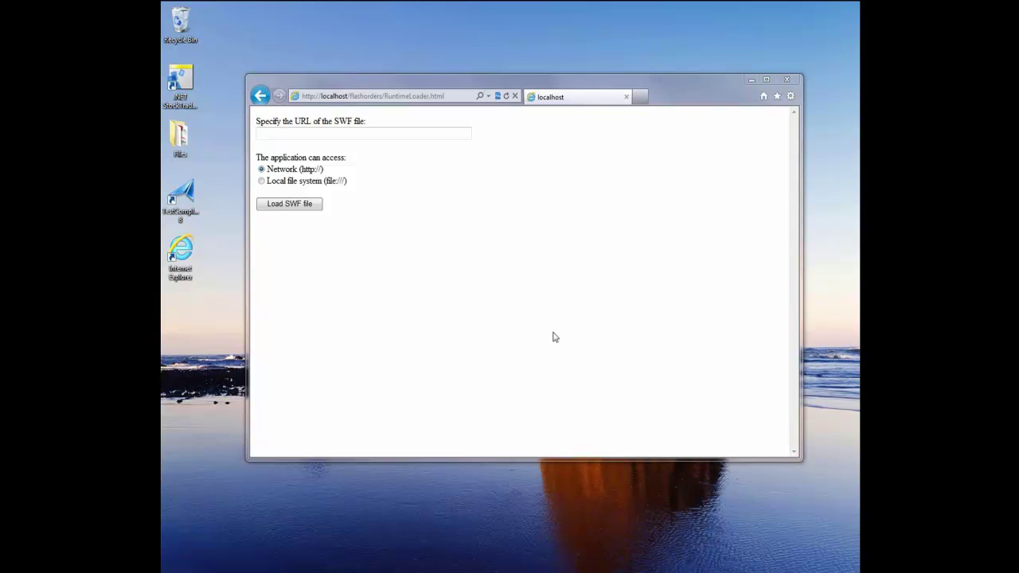
- Load orders.swf through the RuntimeLoader.html page in Internet Explorer with network access
{"action": "left_click", "coordinate": [374, 134]}
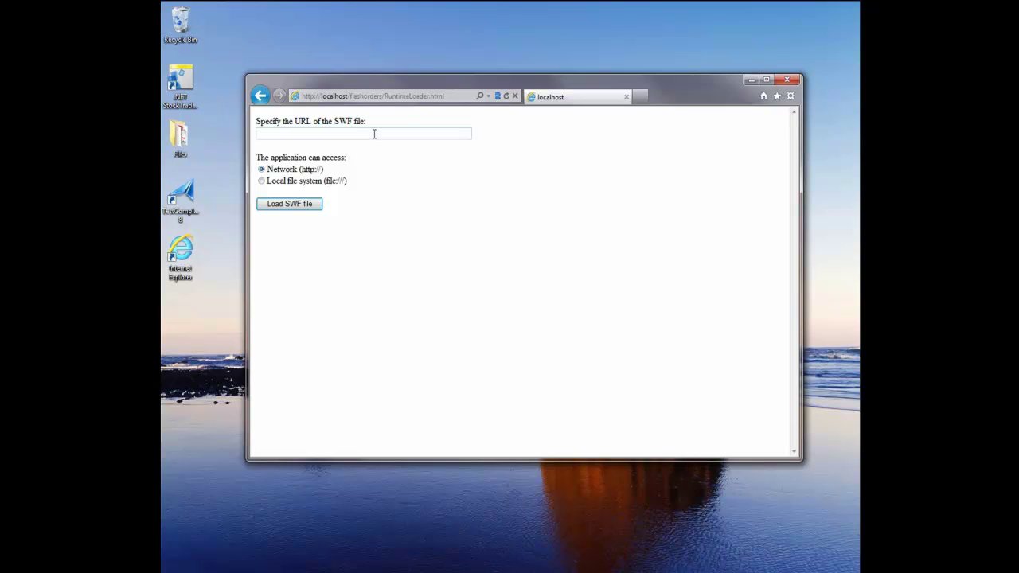
{"action": "type", "text": "orders.swf"}
{"action": "left_click", "coordinate": [294, 209]}
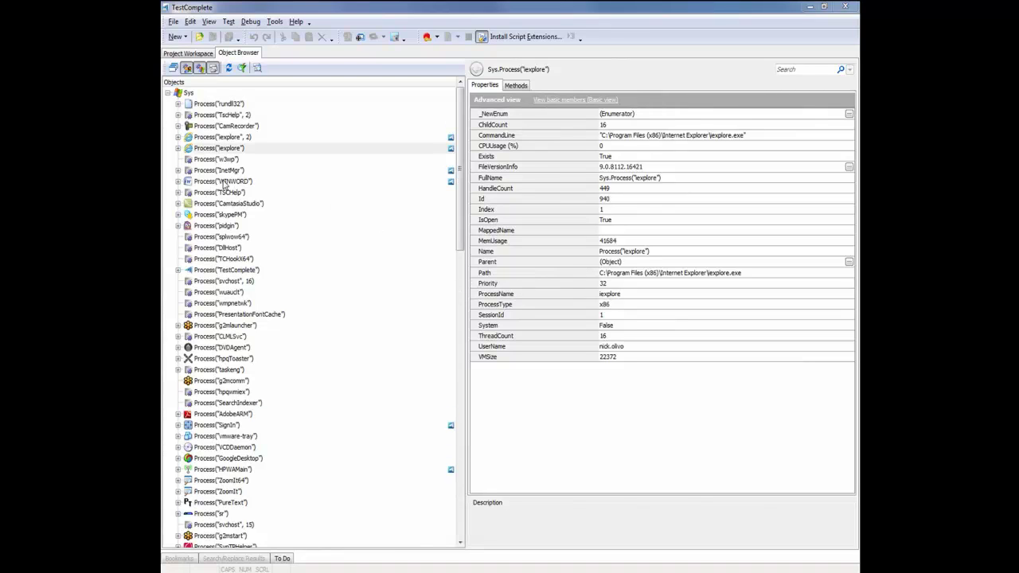
- In TestComplete's Object Browser, expand the iexplore process and its RuntimeLoader page down to the children of the orders application's DataGrid
{"action": "left_click", "coordinate": [178, 137]}
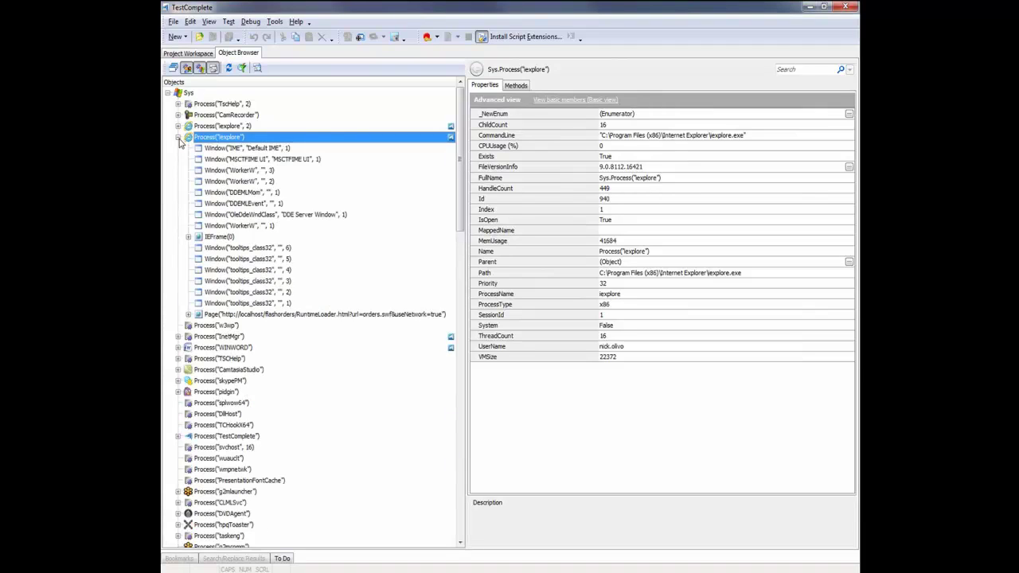
{"action": "left_click", "coordinate": [262, 315]}
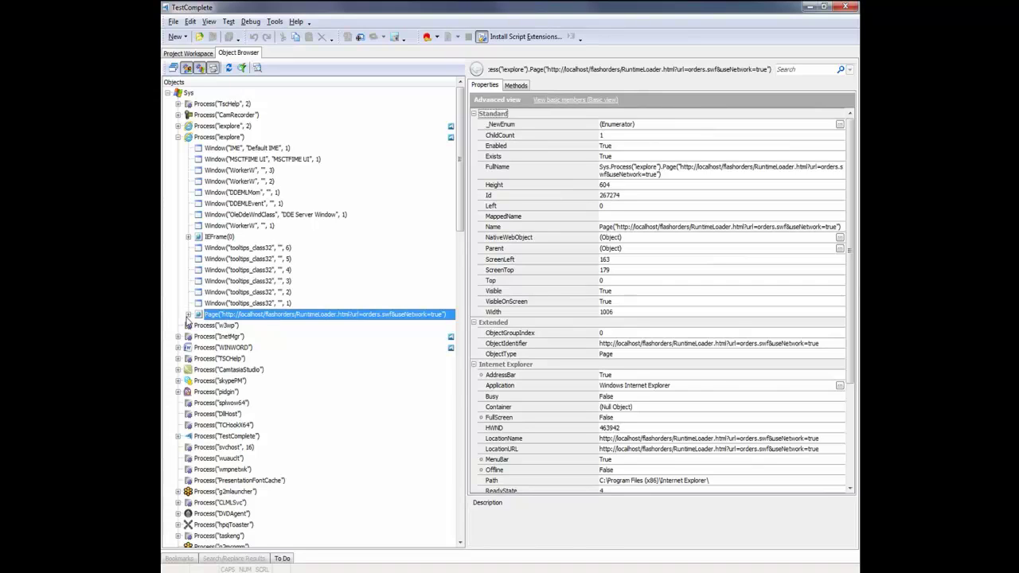
{"action": "left_click", "coordinate": [188, 315]}
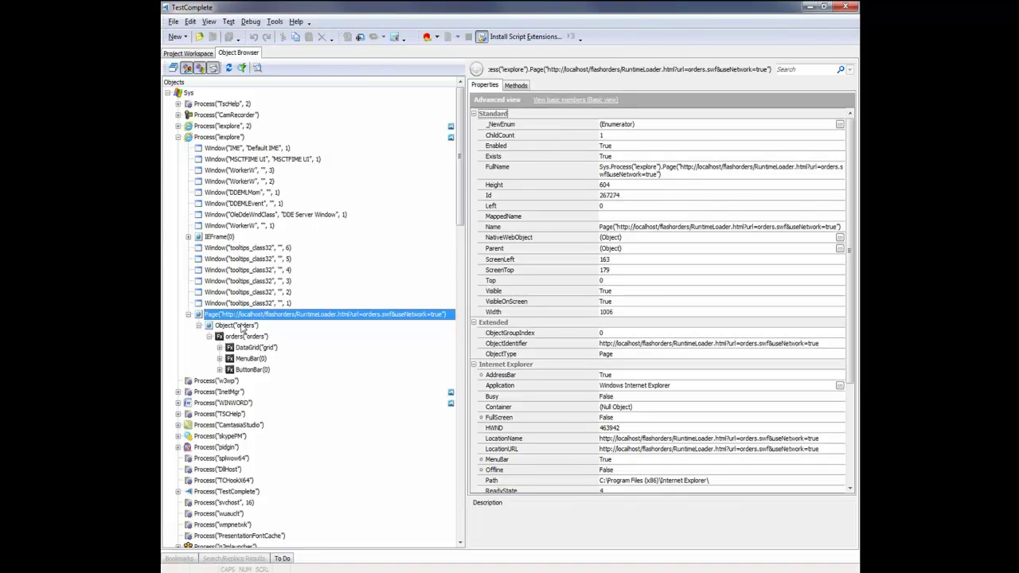
{"action": "left_click", "coordinate": [238, 325]}
{"action": "left_click", "coordinate": [245, 336]}
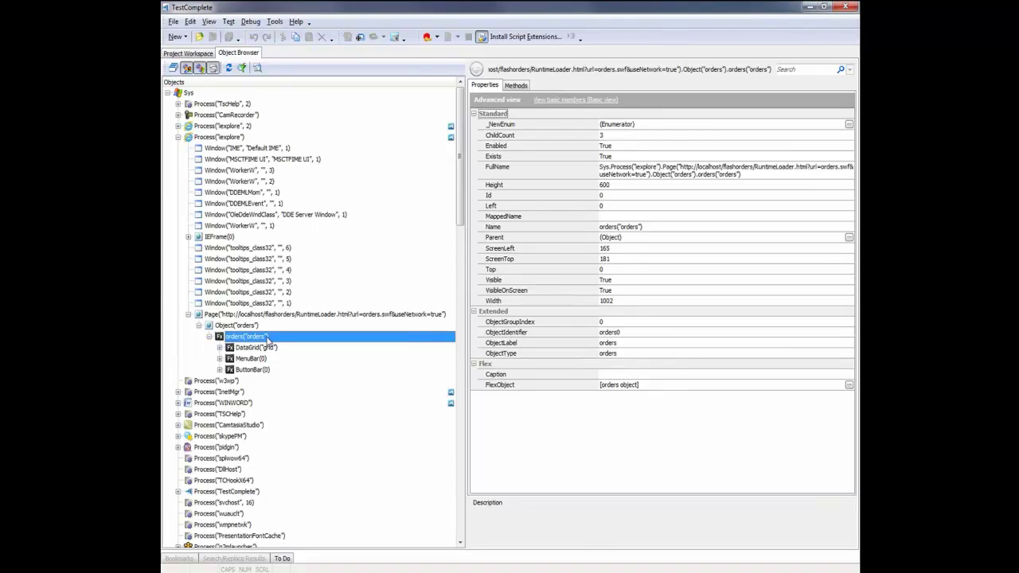
{"action": "left_click", "coordinate": [227, 350]}
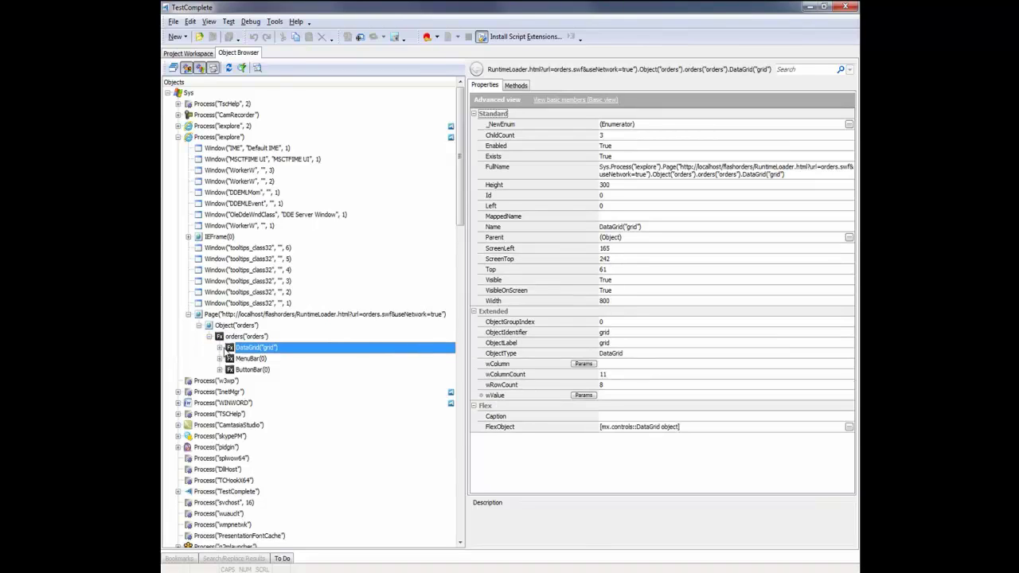
{"action": "left_click", "coordinate": [220, 348]}
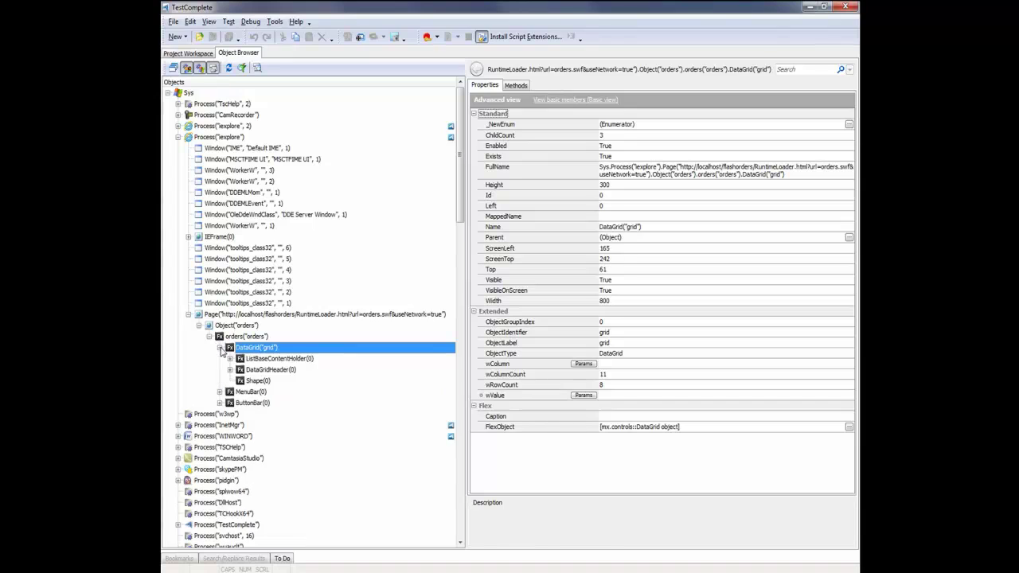
- Inspect the MenuBar object's Exists, Visible and FlexObject properties, and open the native FlexObject's property list
{"action": "left_click", "coordinate": [227, 393]}
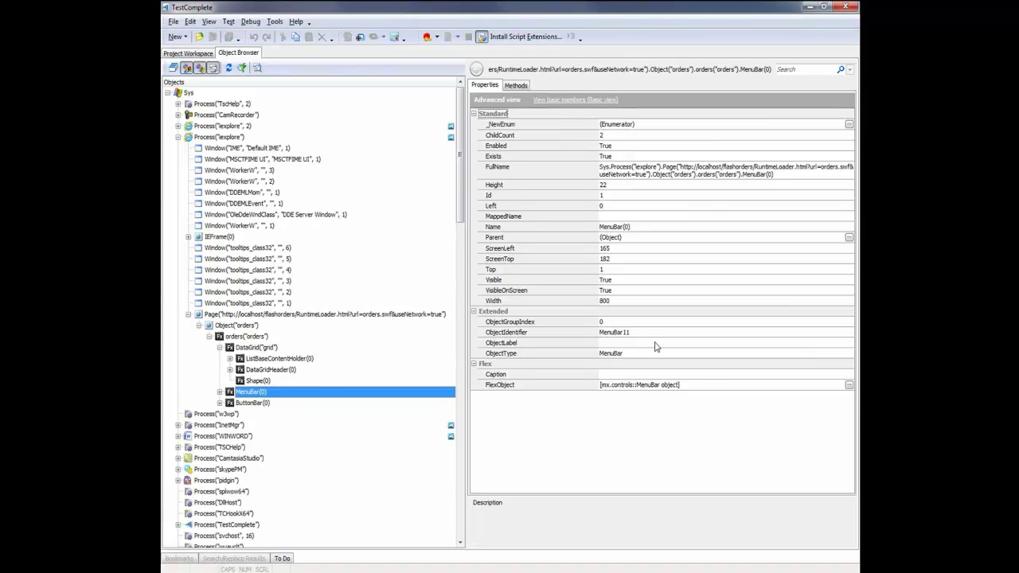
{"action": "left_click", "coordinate": [698, 365]}
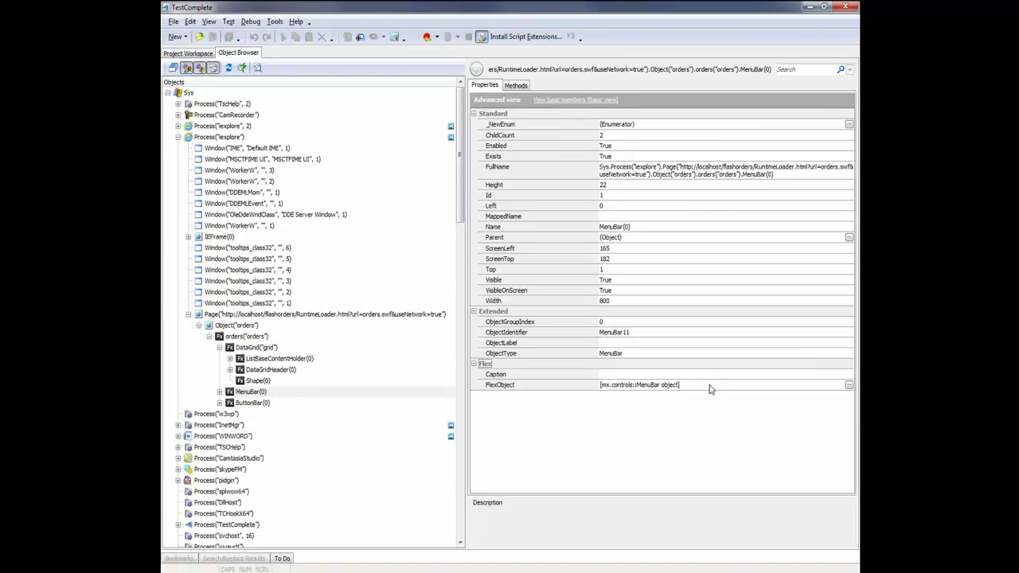
{"action": "left_click", "coordinate": [711, 389]}
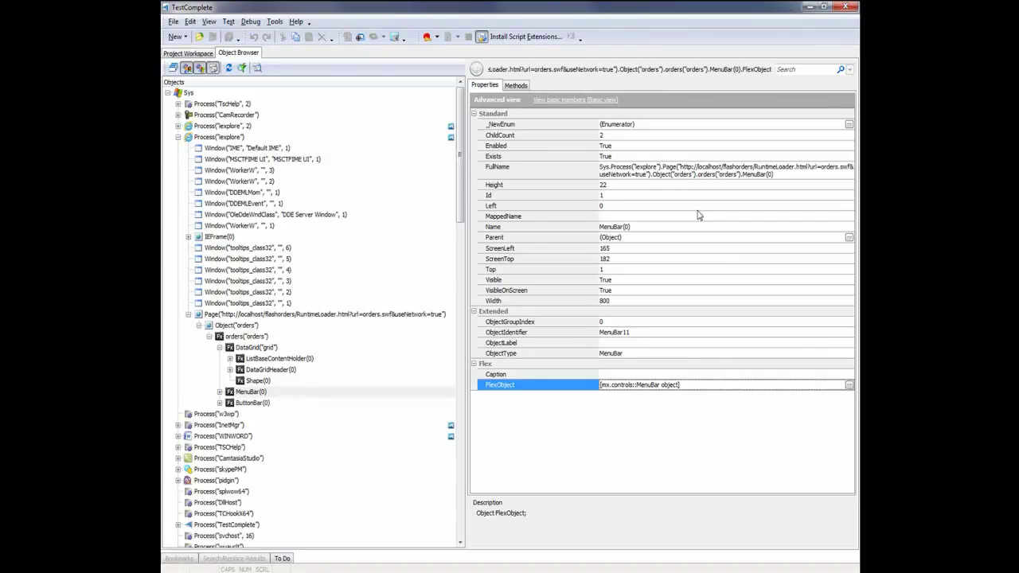
{"action": "left_click", "coordinate": [625, 146]}
{"action": "left_click", "coordinate": [626, 157]}
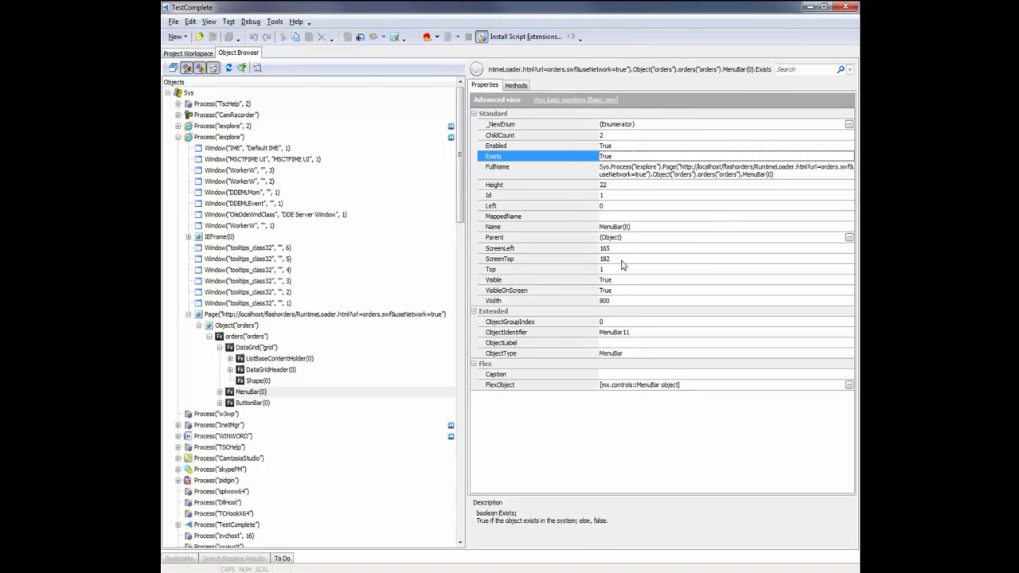
{"action": "left_click", "coordinate": [623, 281]}
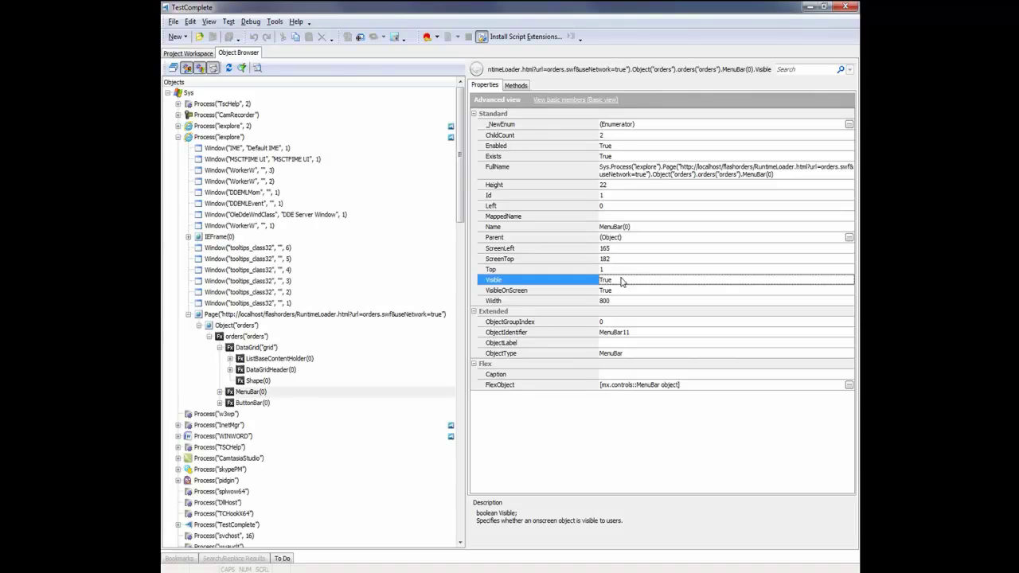
{"action": "left_click", "coordinate": [849, 385]}
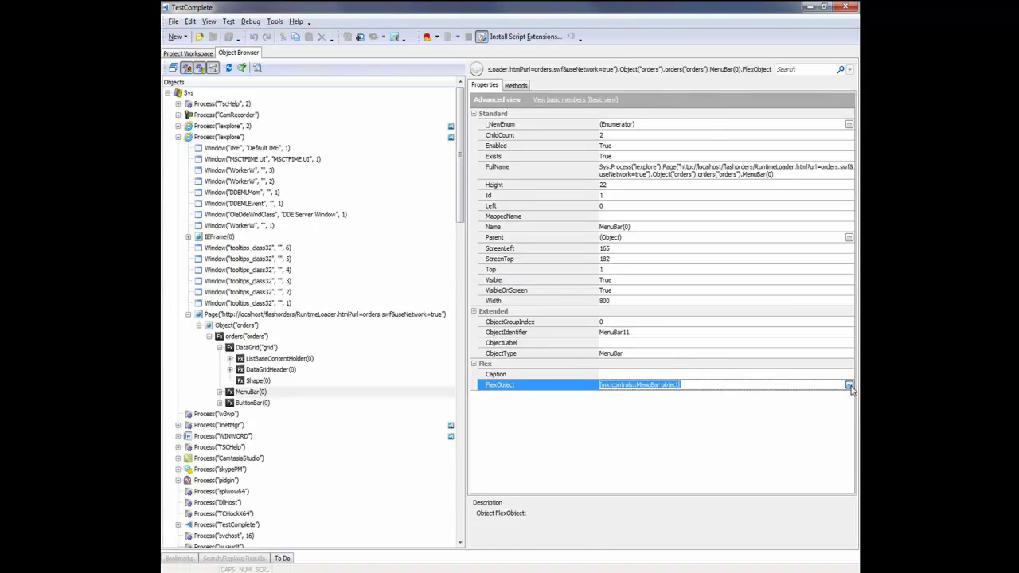
{"action": "left_click", "coordinate": [849, 386]}
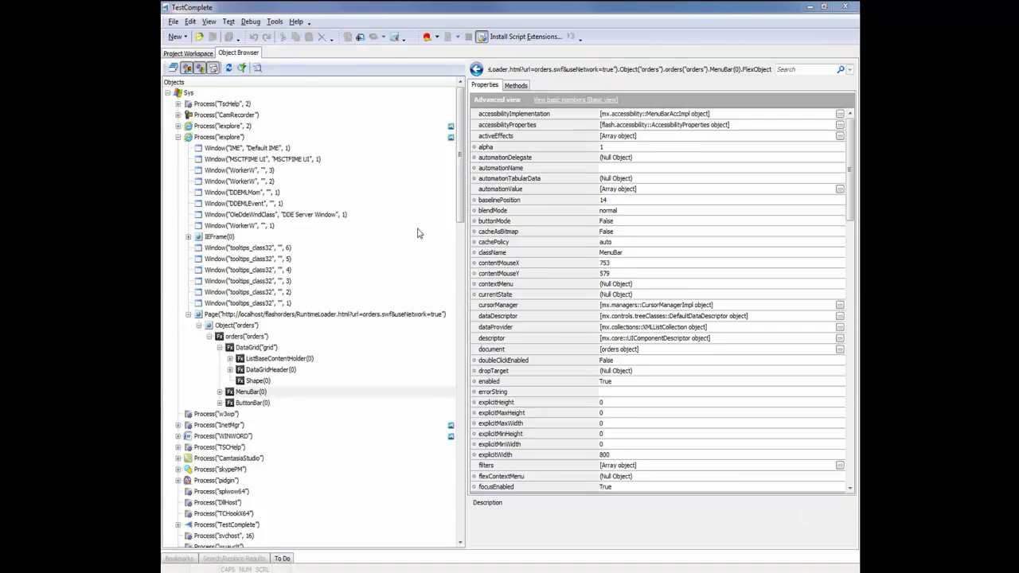
- Start a new project named runtimeLoader, choosing Web as the application type and Functional testing of web pages
{"action": "left_click", "coordinate": [207, 54]}
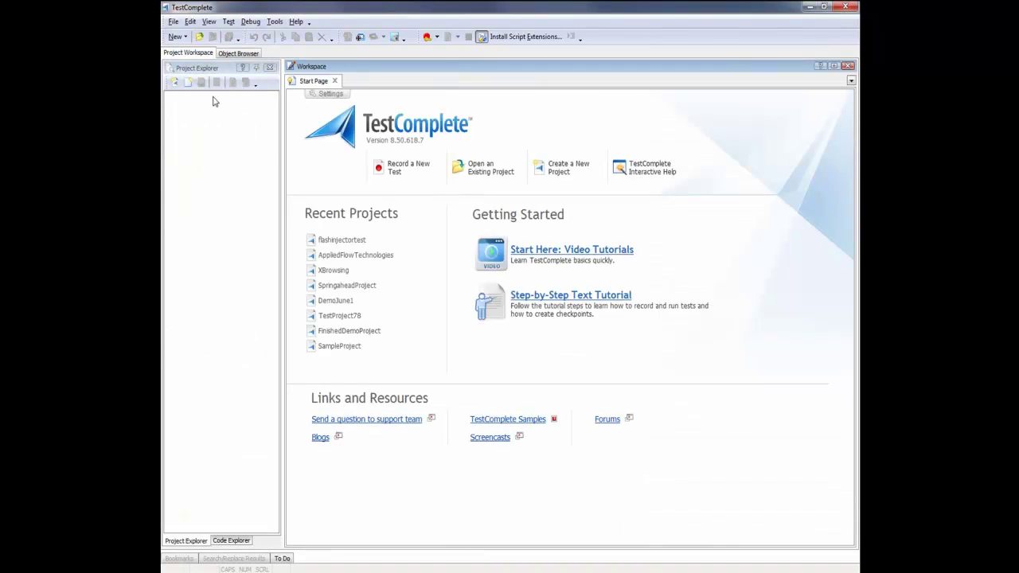
{"action": "left_click", "coordinate": [559, 173]}
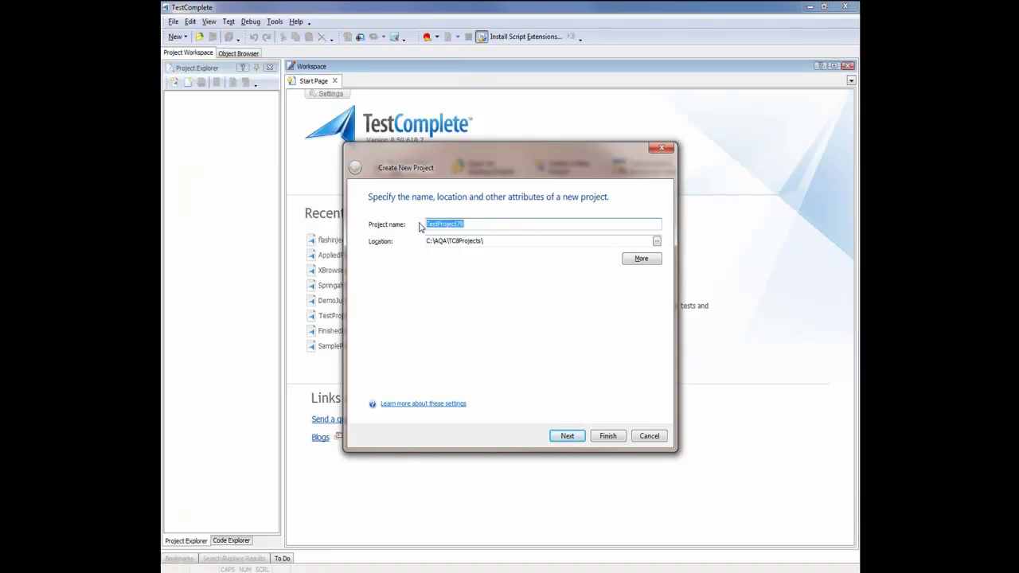
{"action": "type", "text": "runtimeLoader"}
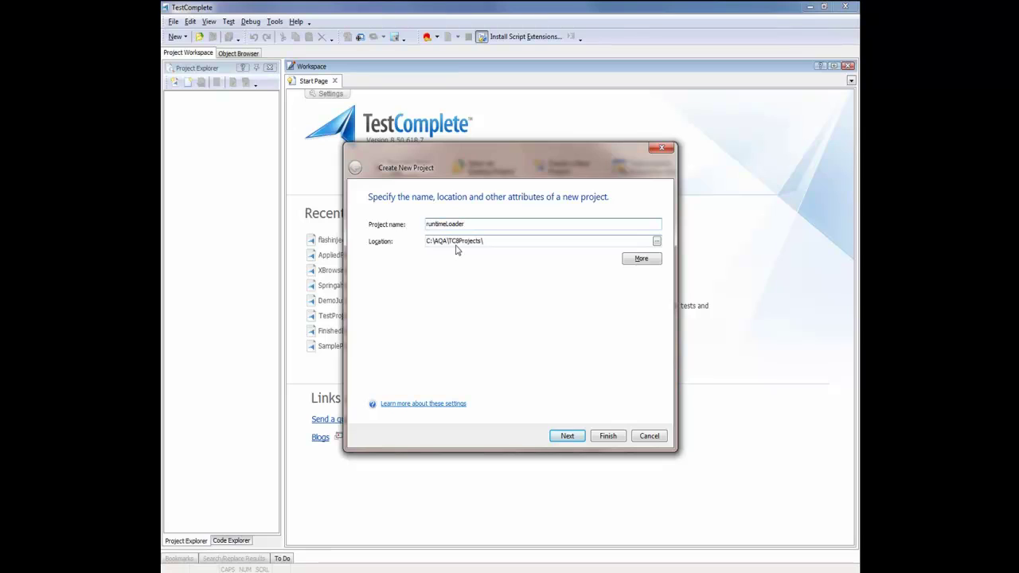
{"action": "left_click", "coordinate": [568, 438]}
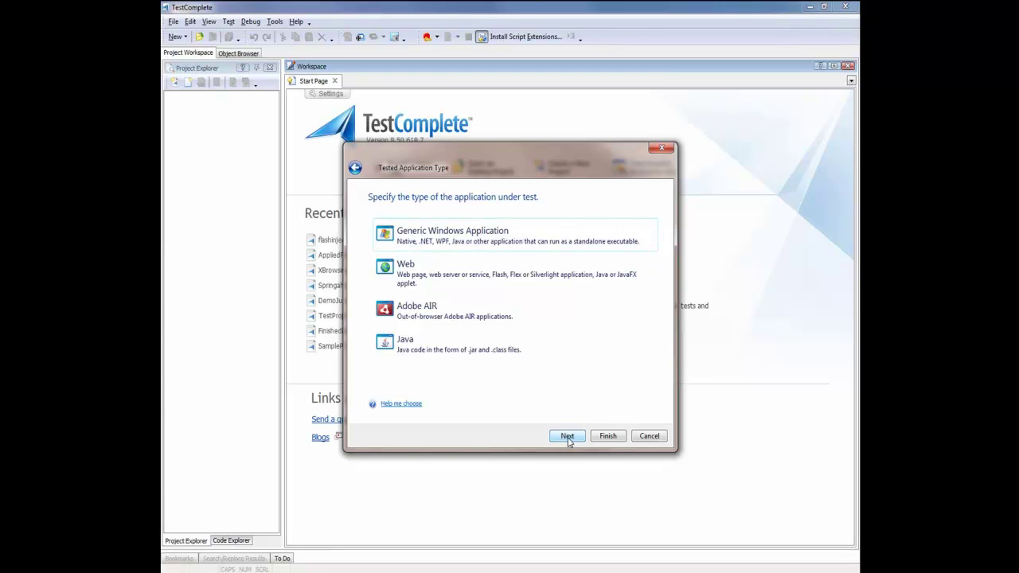
{"action": "left_click", "coordinate": [538, 281]}
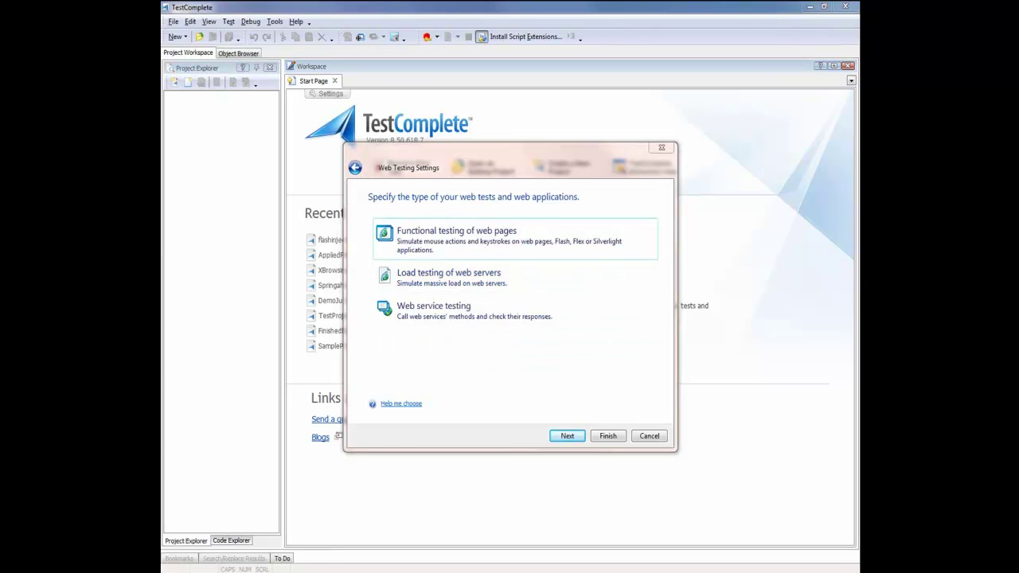
{"action": "left_click", "coordinate": [559, 243]}
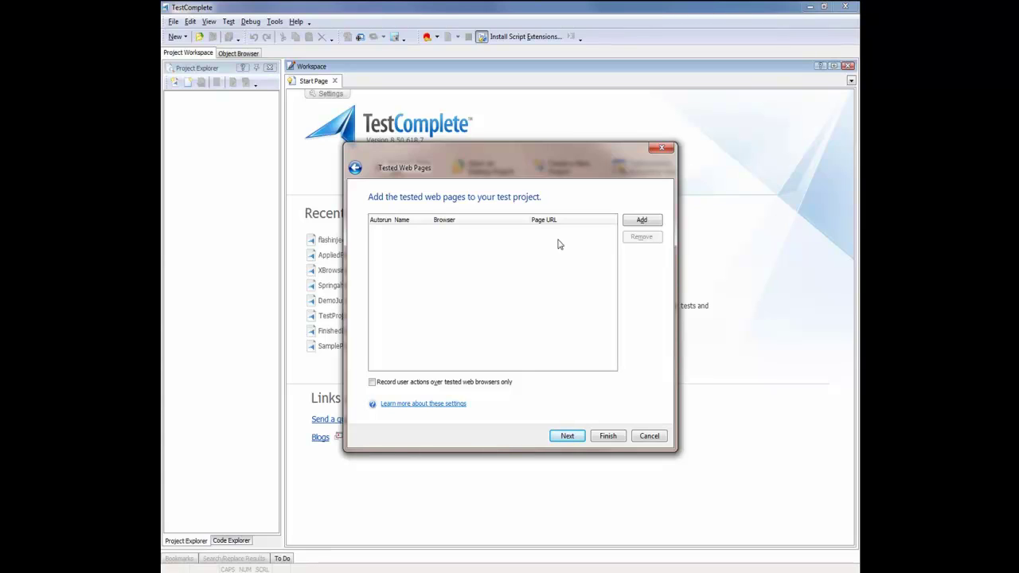
- Add a tested web page named myFlexApp, keeping Internet Explorer (32-bit) as its browser
{"action": "left_click", "coordinate": [645, 222]}
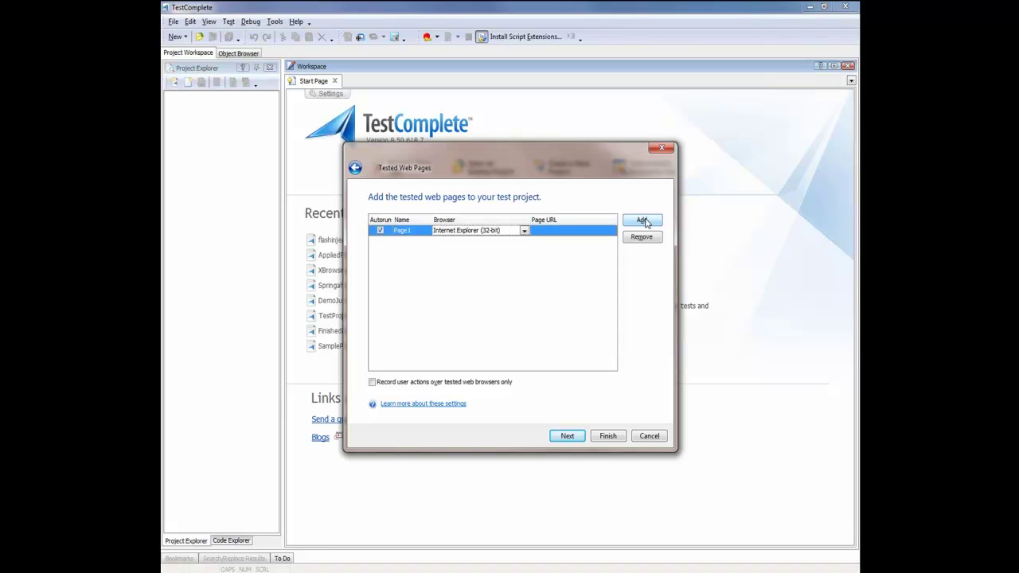
{"action": "left_click", "coordinate": [423, 234]}
{"action": "left_click", "coordinate": [423, 233]}
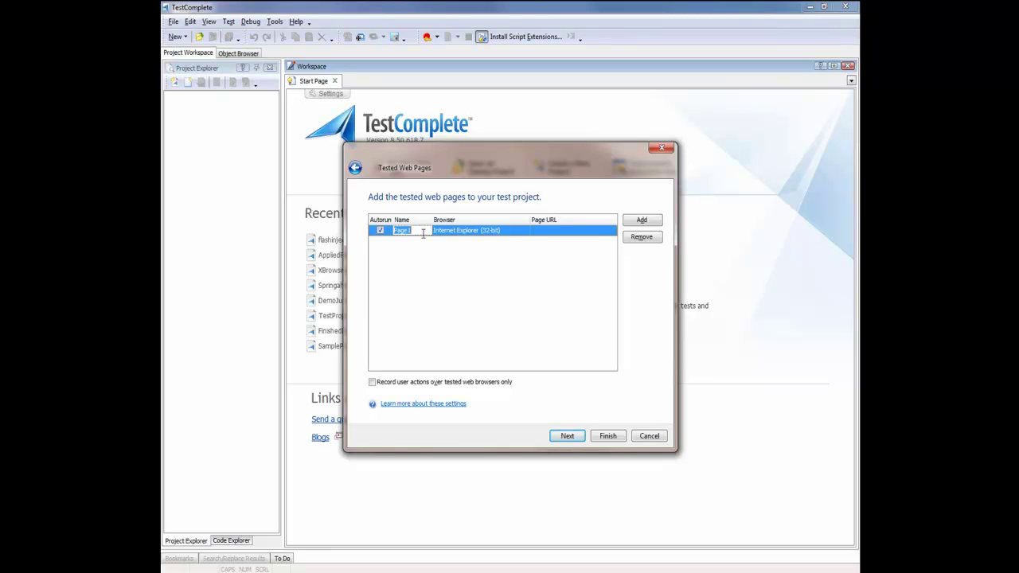
{"action": "type", "text": "myFlexApp"}
{"action": "left_click", "coordinate": [514, 233]}
{"action": "left_click", "coordinate": [524, 231]}
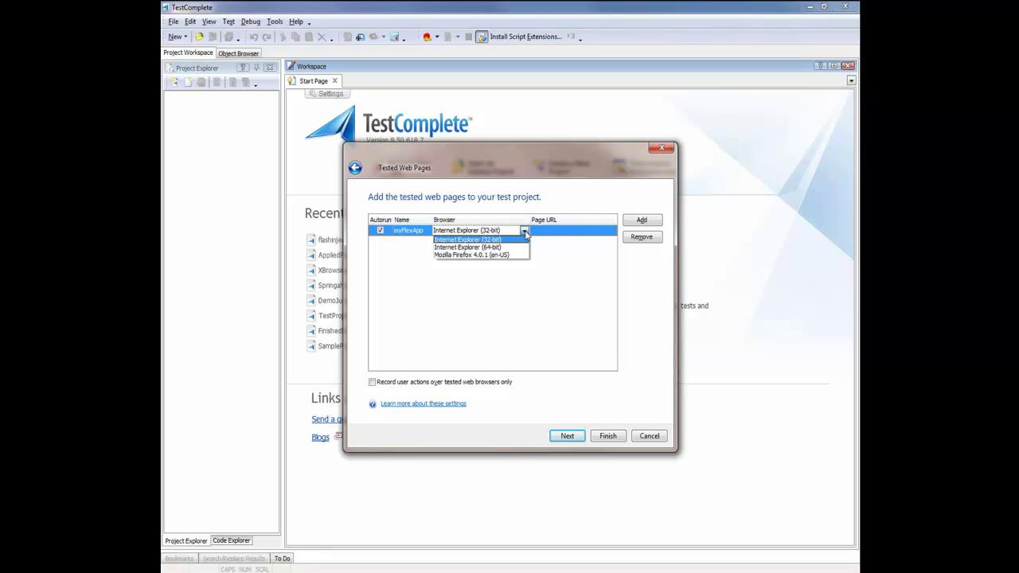
{"action": "left_click", "coordinate": [525, 232]}
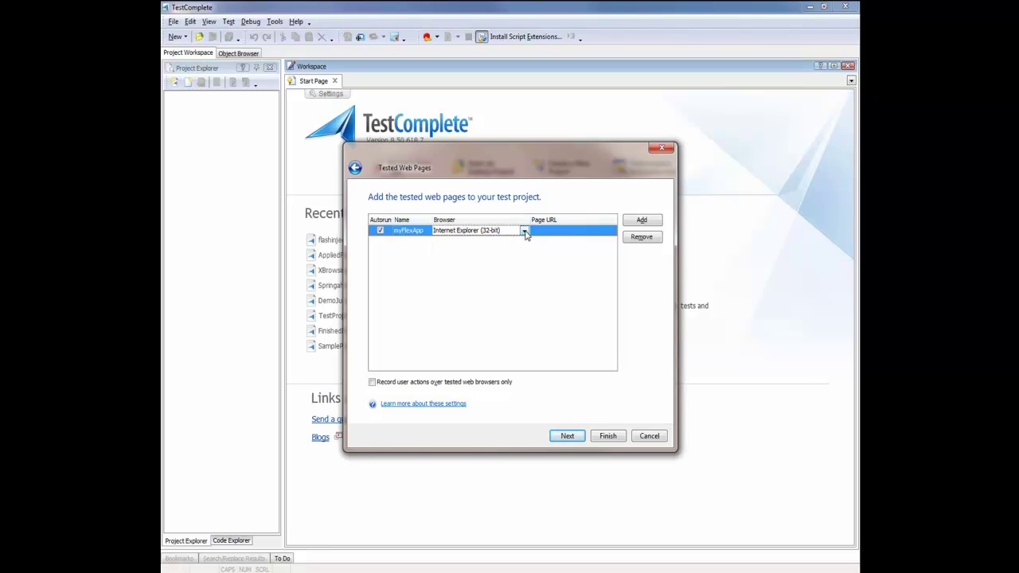
- Copy the RuntimeLoader orders page address from the browser and paste it as myFlexApp's page URL
{"action": "left_click", "coordinate": [566, 231]}
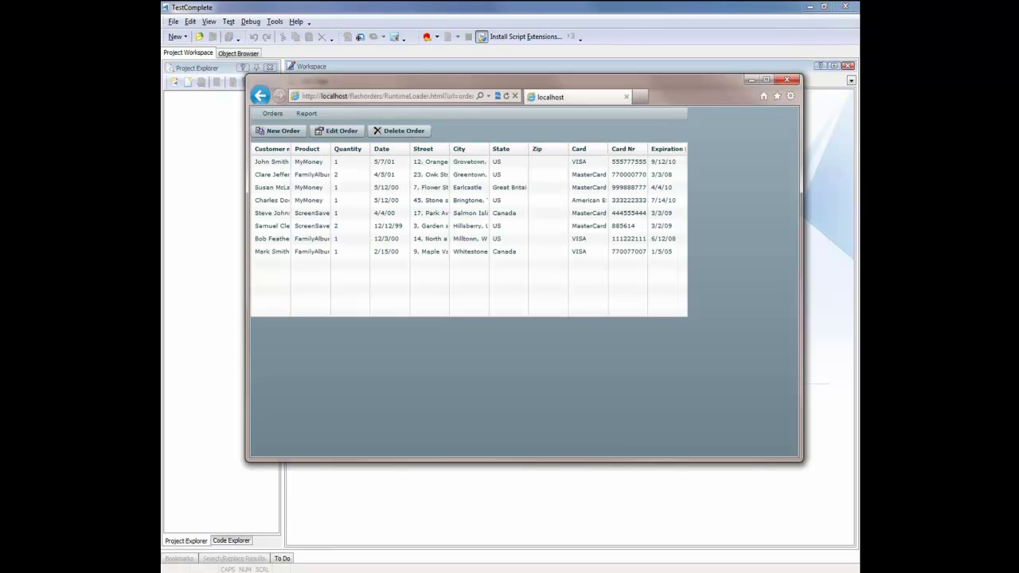
{"action": "left_click", "coordinate": [398, 98]}
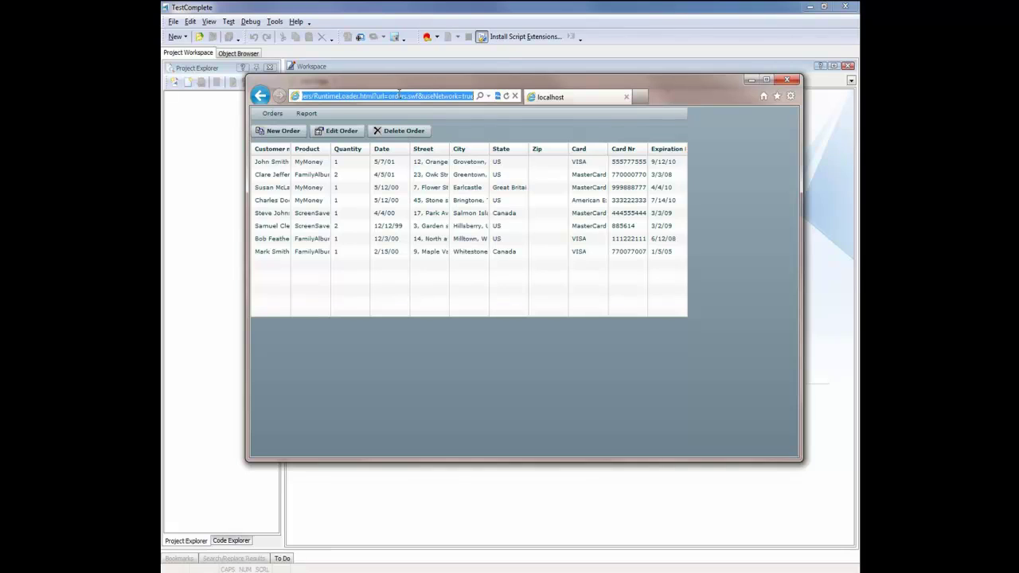
{"action": "right_click", "coordinate": [398, 102]}
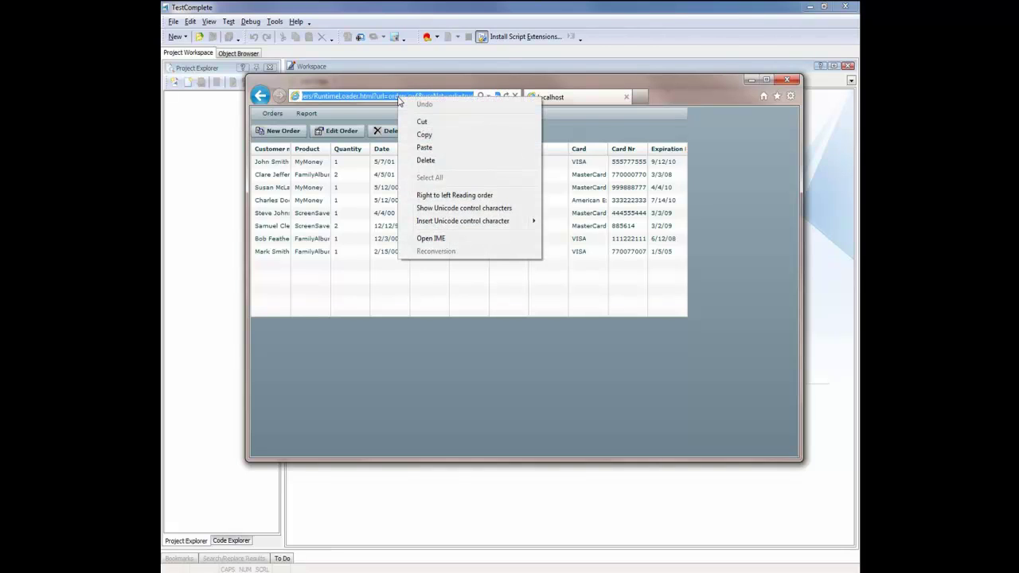
{"action": "left_click", "coordinate": [424, 134]}
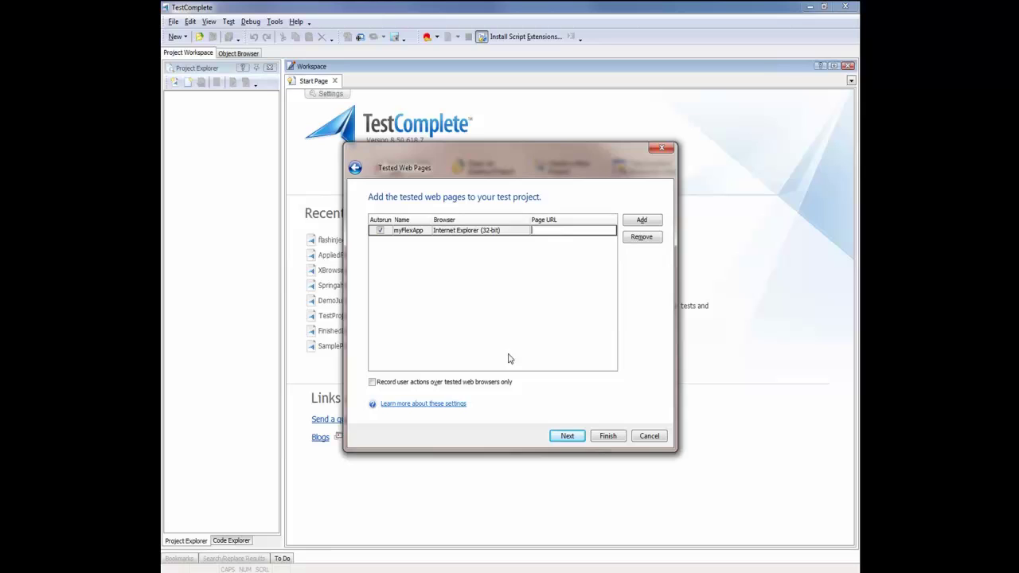
{"action": "right_click", "coordinate": [556, 230]}
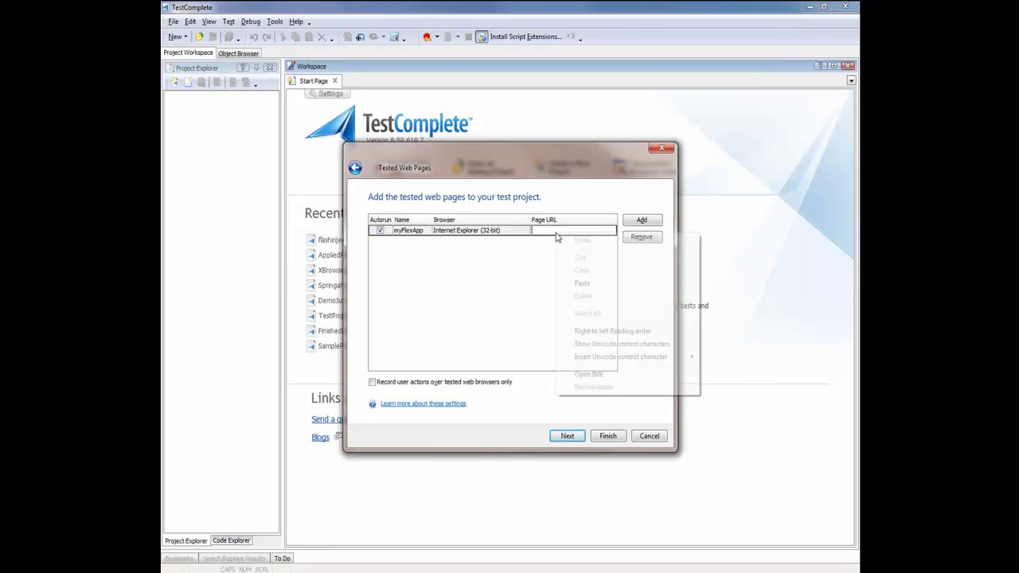
{"action": "left_click", "coordinate": [589, 283]}
{"action": "left_click", "coordinate": [576, 290]}
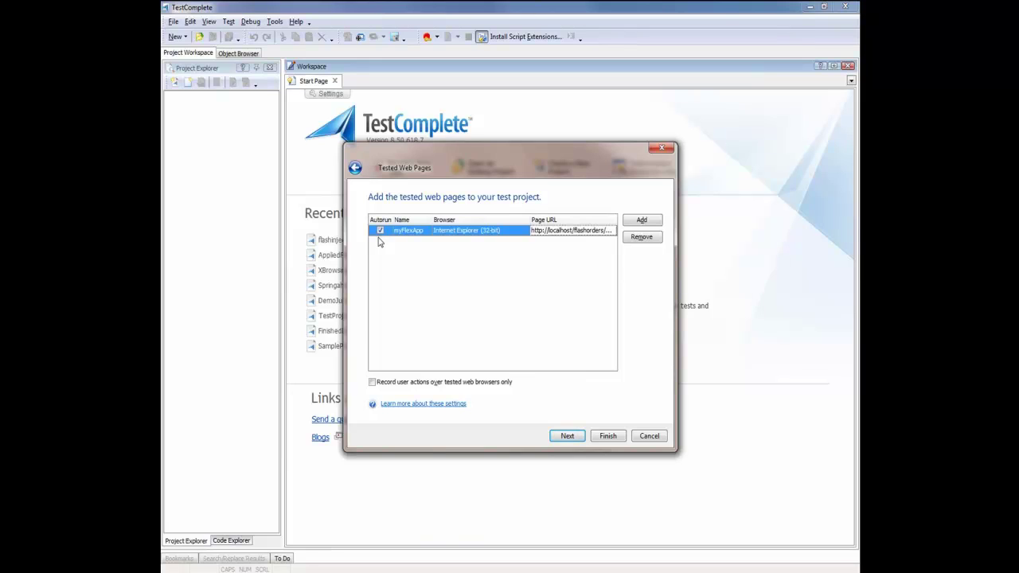
- Finish creating the project with Test Visualizer enabled for recording and playback and JScript as the scripting language
{"action": "left_click", "coordinate": [567, 436]}
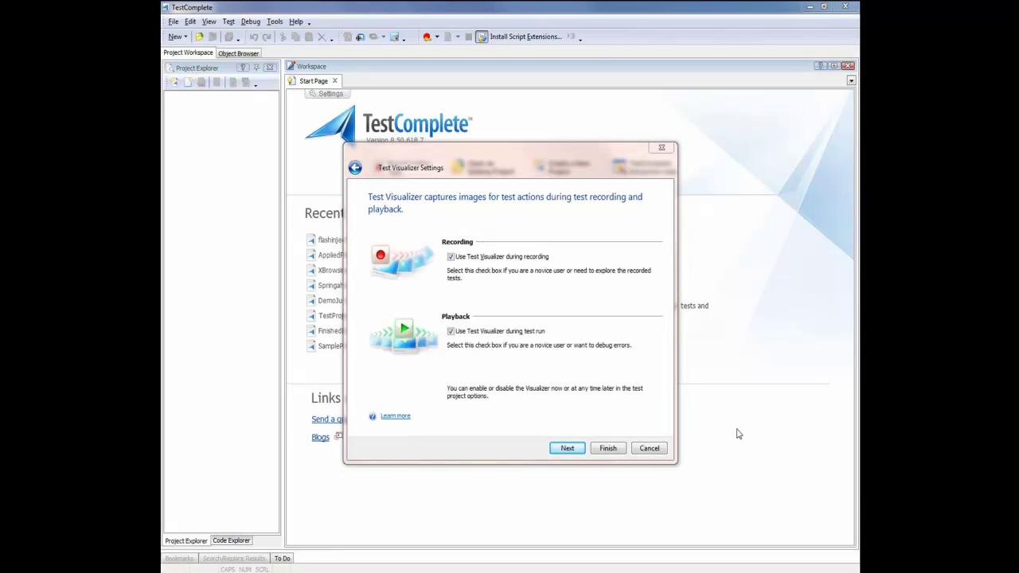
{"action": "left_click", "coordinate": [567, 448]}
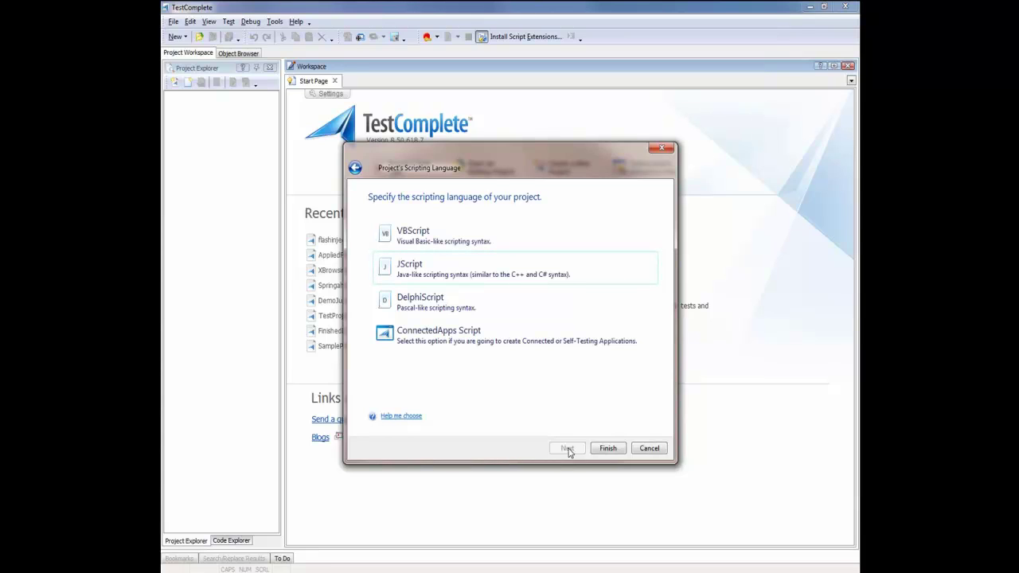
{"action": "left_click", "coordinate": [580, 278]}
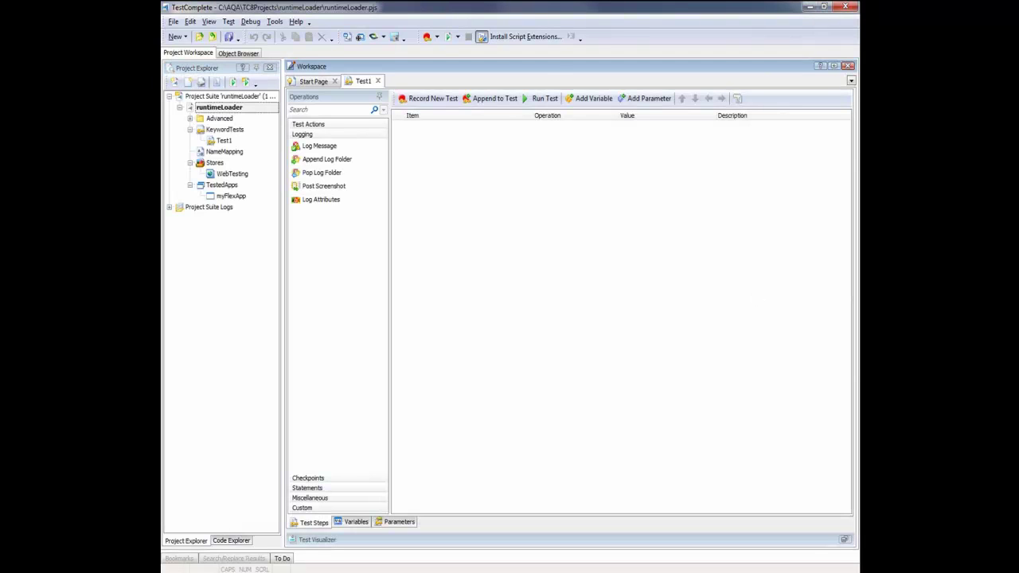
- Start recording a new keyword test and open the first order in the Flex grid for editing
{"action": "left_click", "coordinate": [238, 197]}
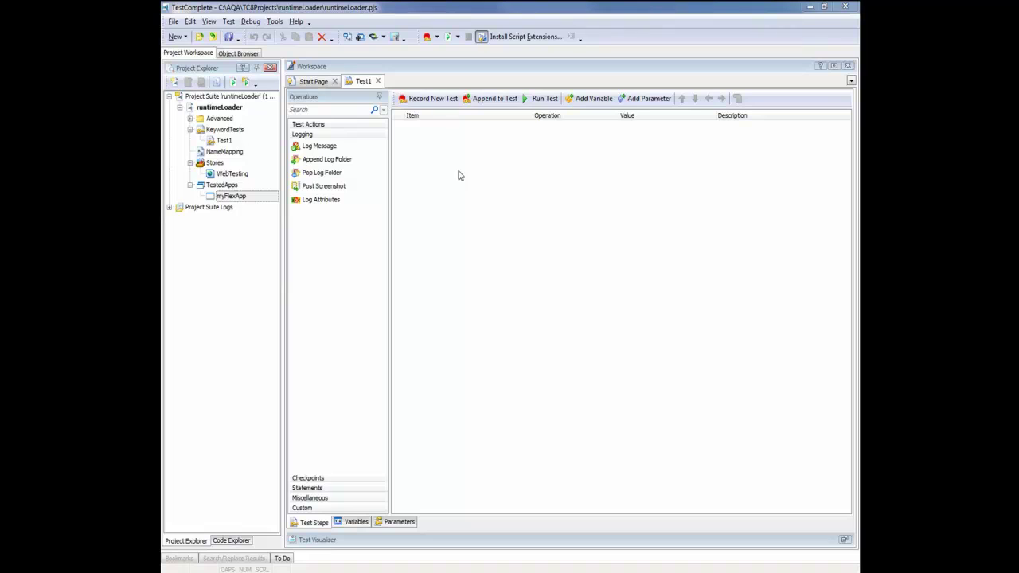
{"action": "left_click", "coordinate": [429, 99]}
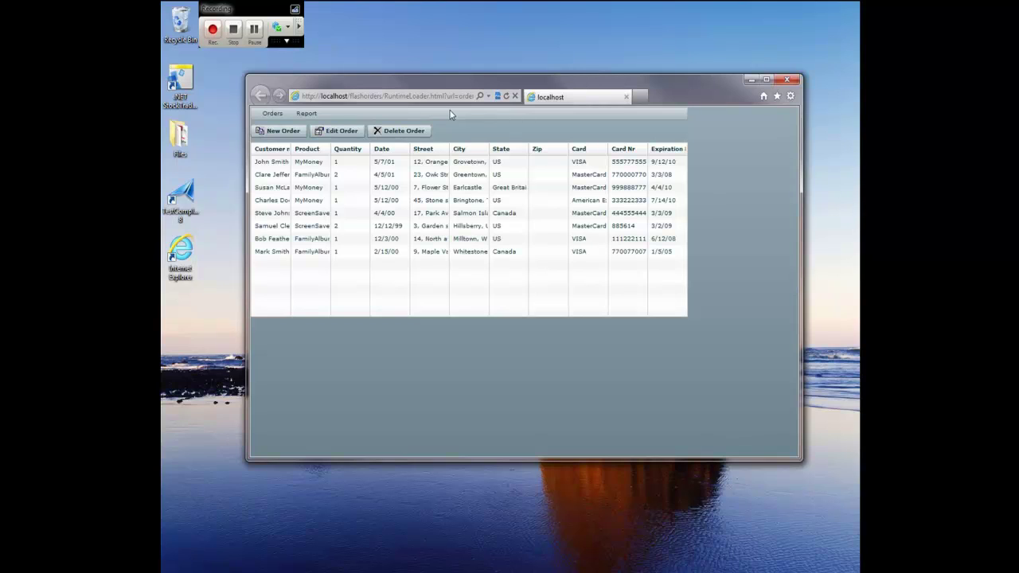
{"action": "left_click", "coordinate": [288, 166]}
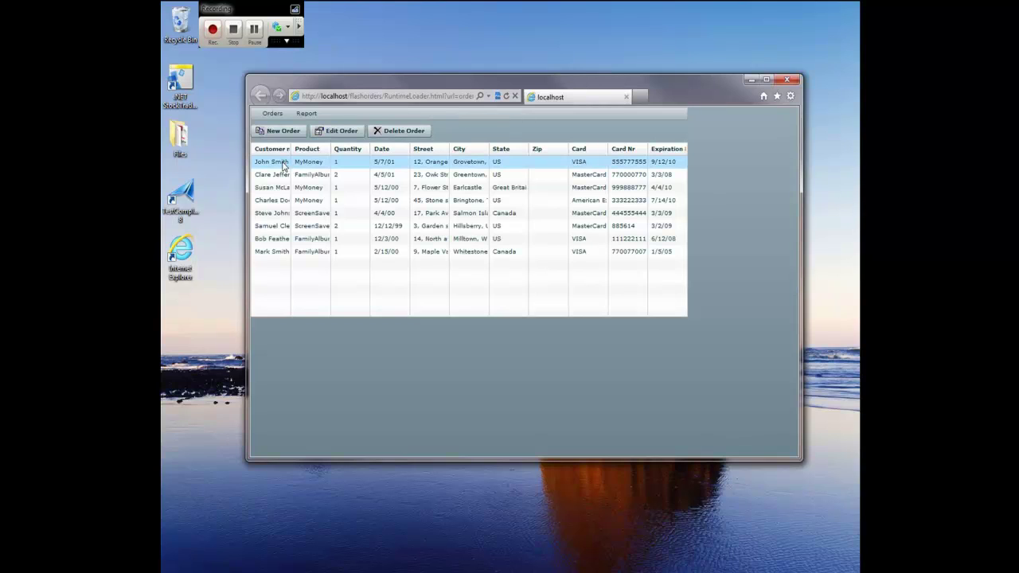
{"action": "left_click", "coordinate": [342, 134]}
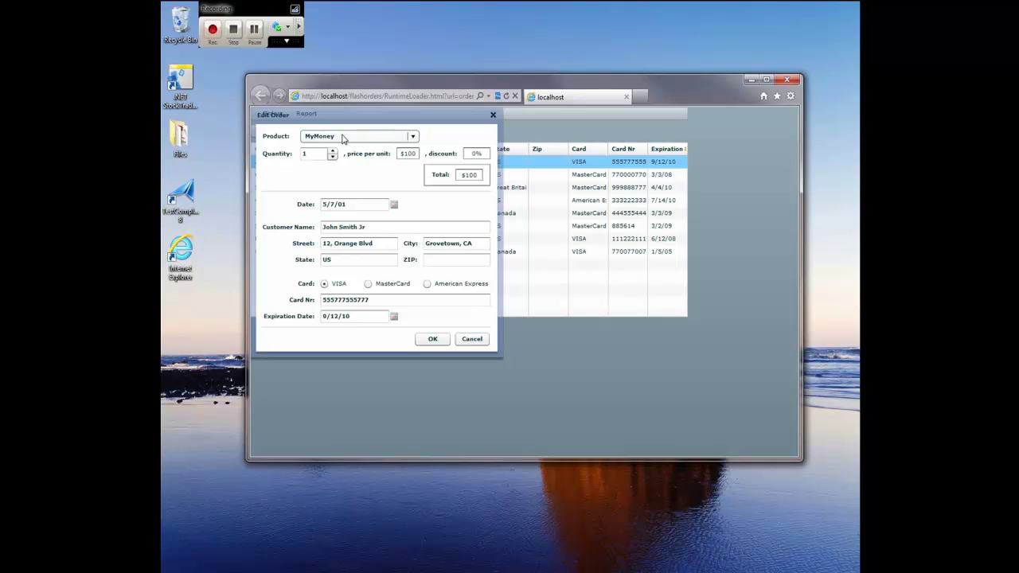
- Set the order's product to ScreenSaver and its quantity to 50
{"action": "left_click", "coordinate": [412, 137]}
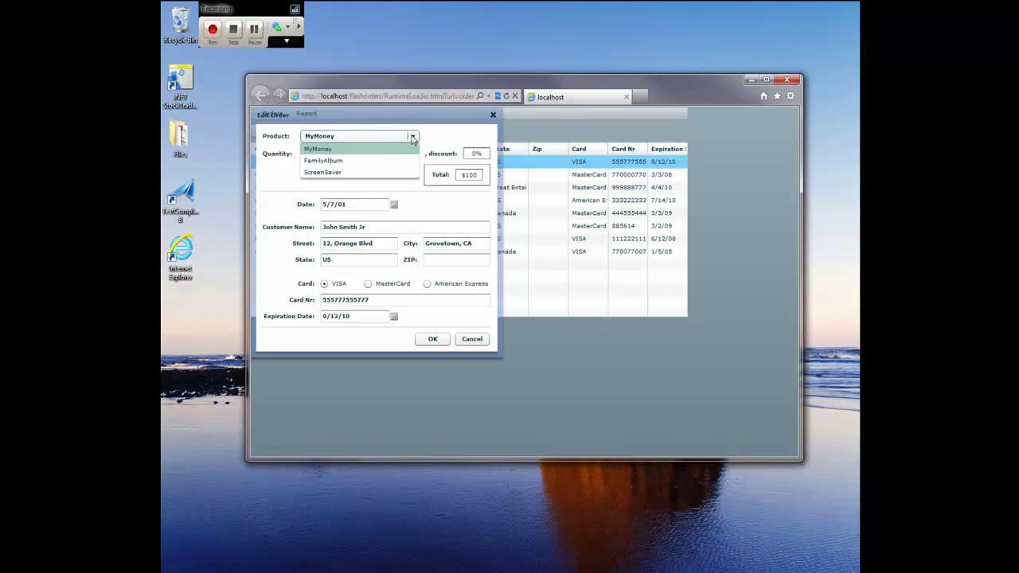
{"action": "left_click", "coordinate": [335, 173]}
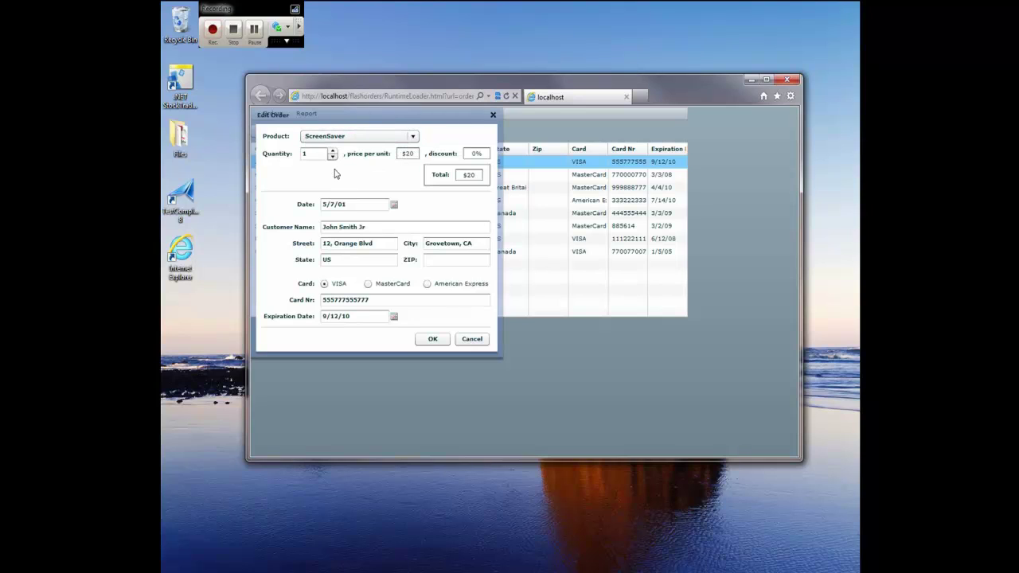
{"action": "double_click", "coordinate": [314, 154]}
{"action": "type", "text": "3"}
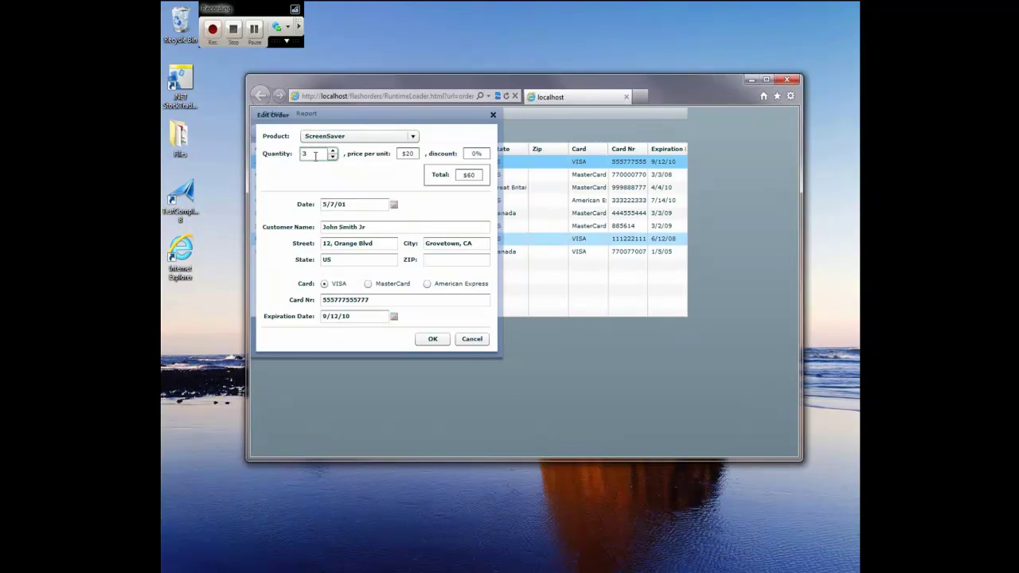
{"action": "double_click", "coordinate": [315, 155]}
{"action": "type", "text": "50"}
{"action": "key", "text": "Tab"}
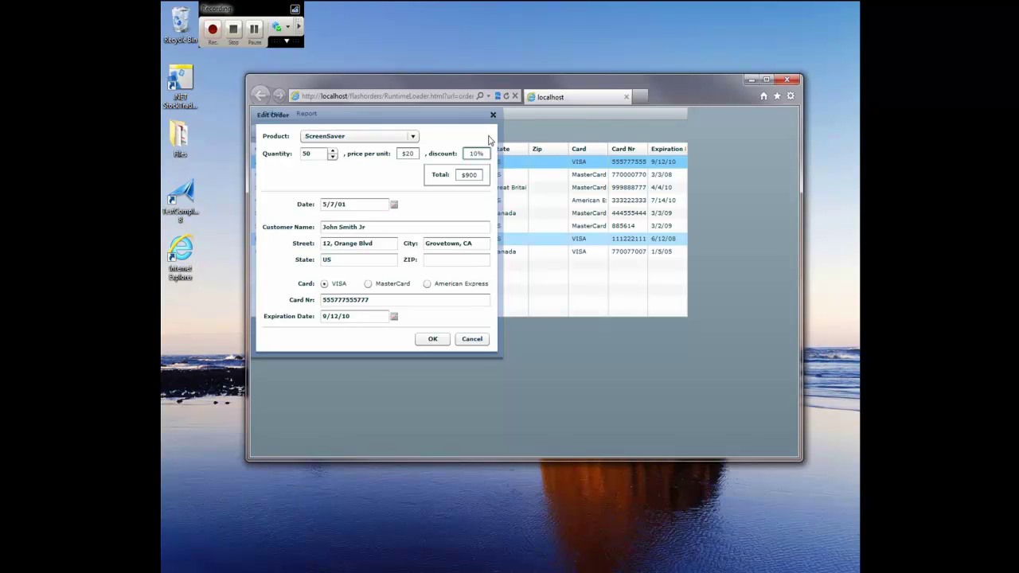
- Start a property checkpoint in the recording and pick the order form's discount field as its object
{"action": "left_click", "coordinate": [281, 30]}
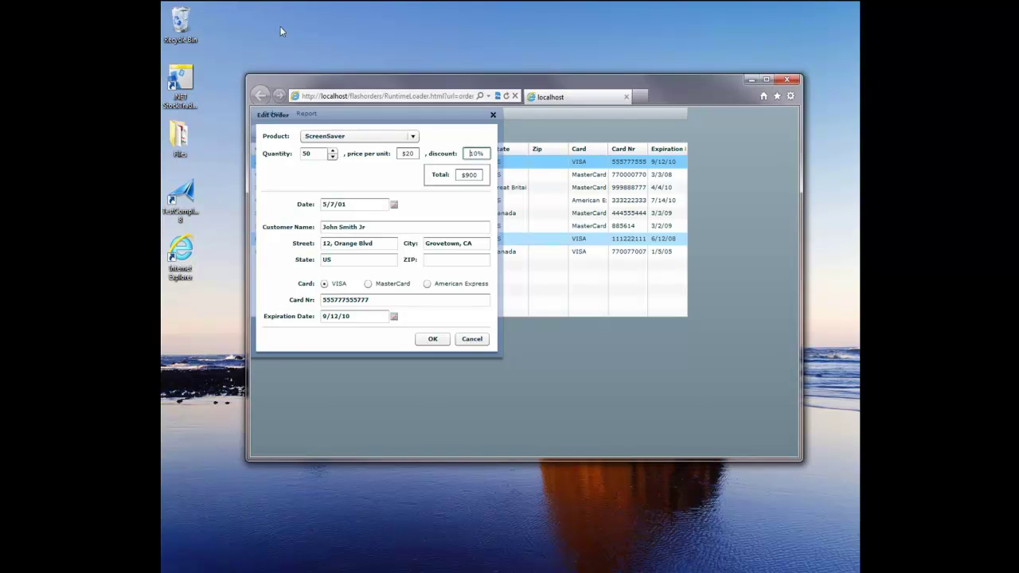
{"action": "left_click_drag", "start_coordinate": [380, 121], "coordinate": [605, 115]}
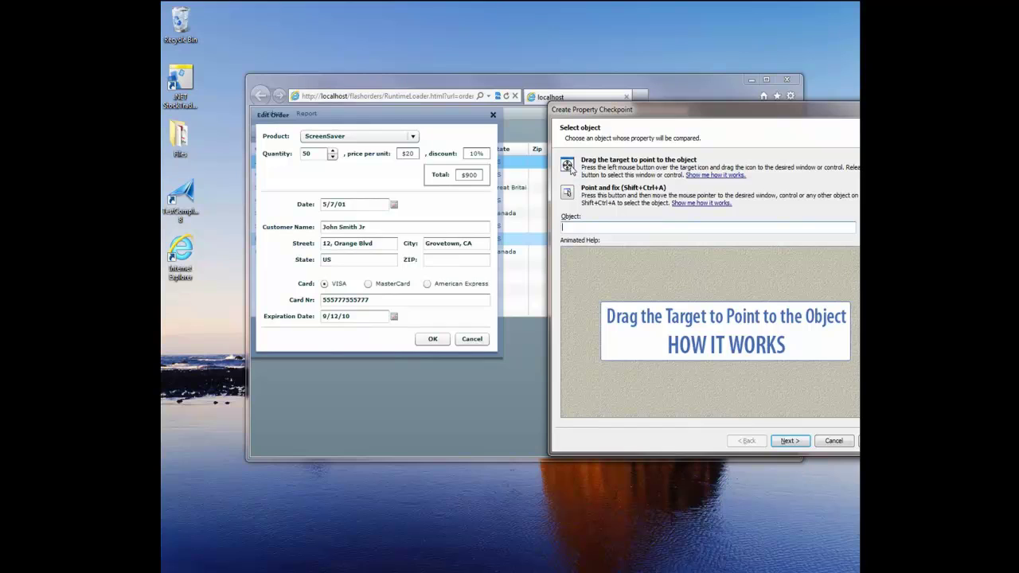
{"action": "left_click_drag", "start_coordinate": [567, 165], "coordinate": [485, 154]}
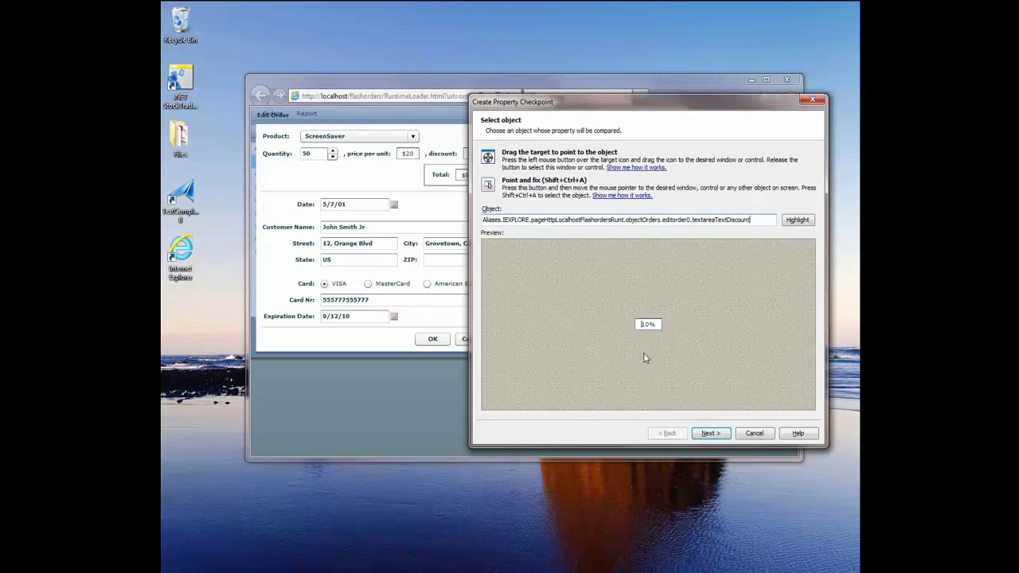
{"action": "left_click", "coordinate": [708, 434]}
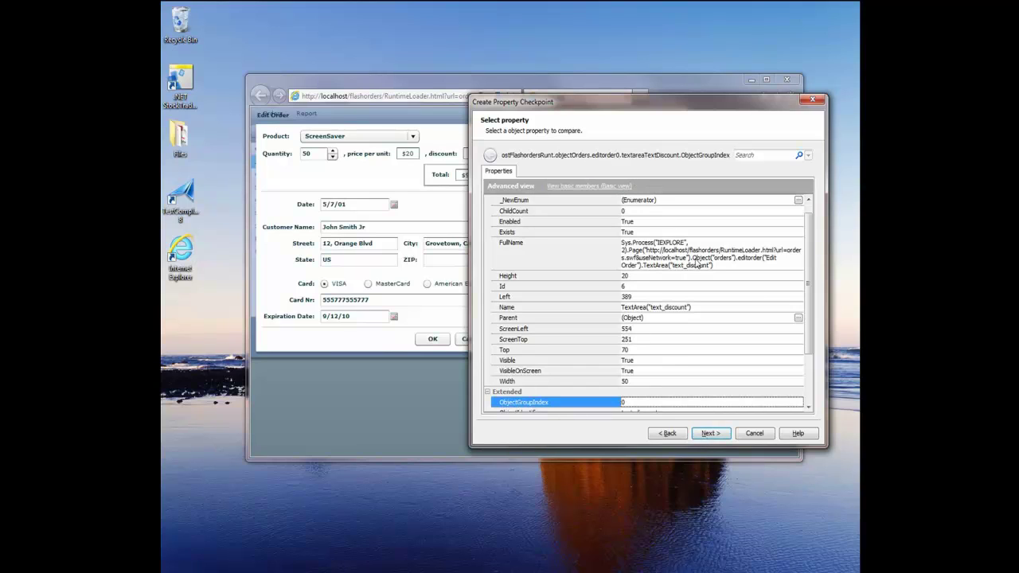
- Set the checkpoint to verify that the discount field's native FlexObject text property equals 10%
{"action": "left_click_drag", "start_coordinate": [811, 244], "coordinate": [810, 291]}
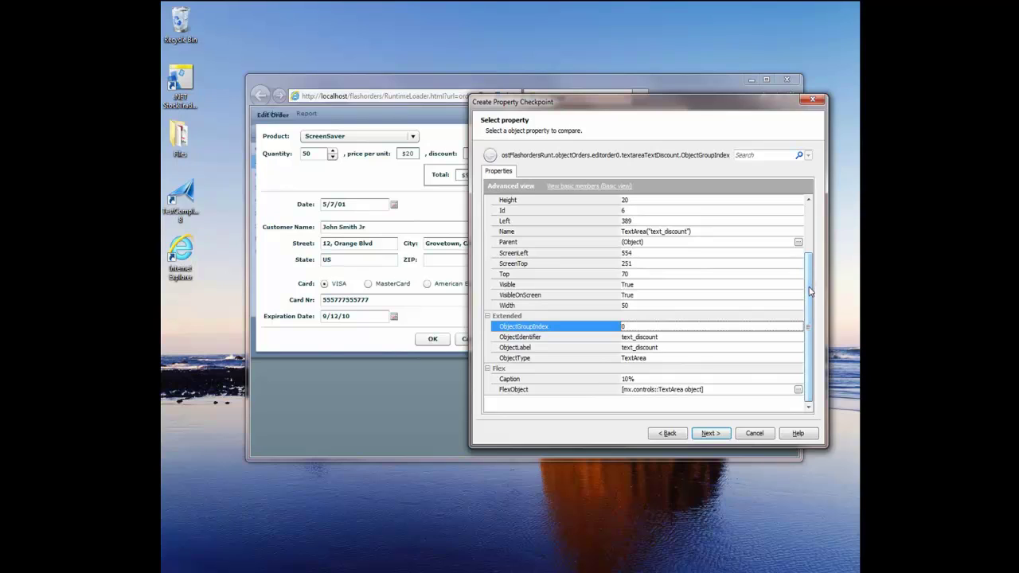
{"action": "left_click", "coordinate": [716, 391]}
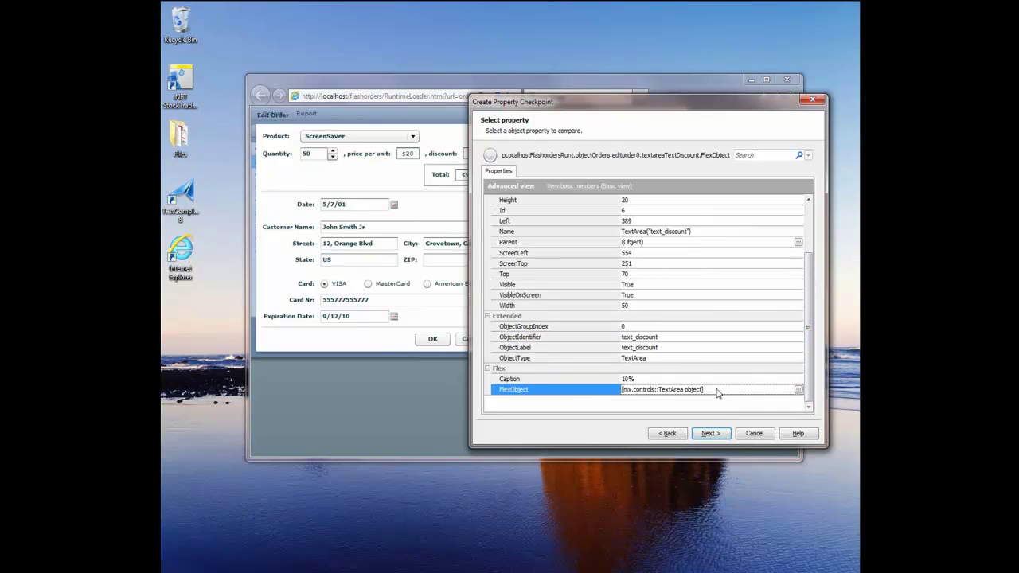
{"action": "left_click", "coordinate": [798, 390]}
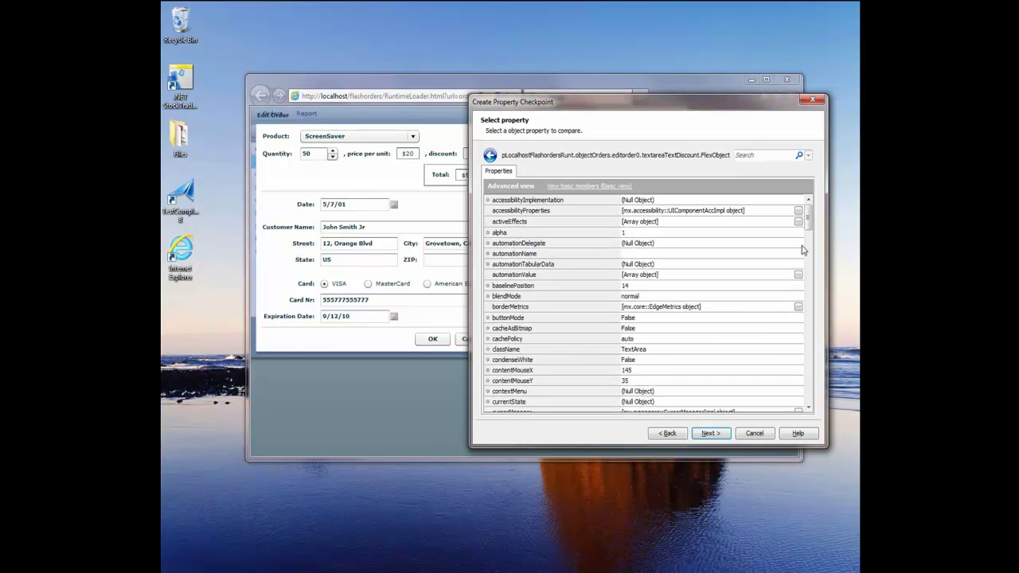
{"action": "left_click_drag", "start_coordinate": [808, 218], "coordinate": [807, 364]}
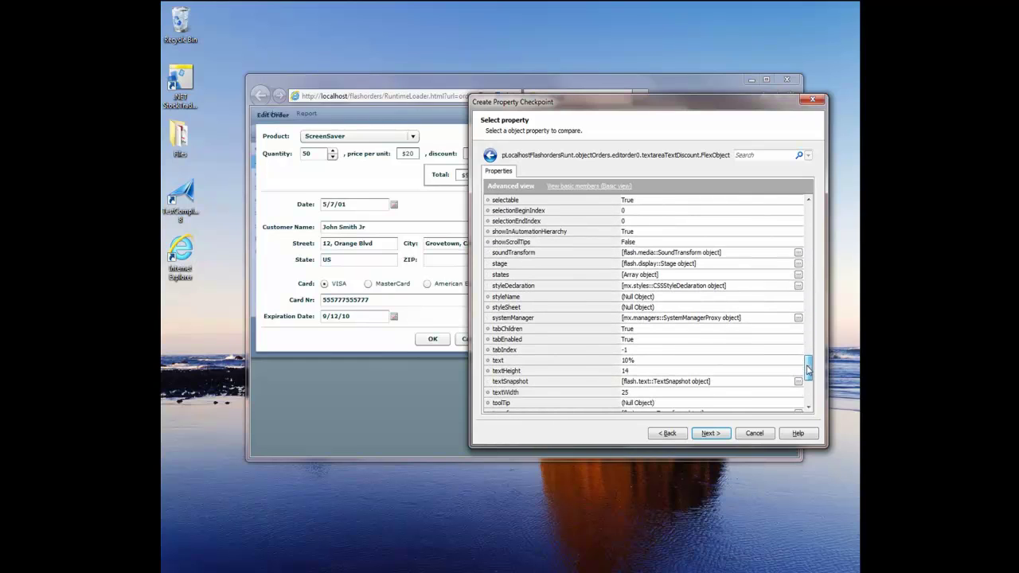
{"action": "left_click", "coordinate": [687, 364]}
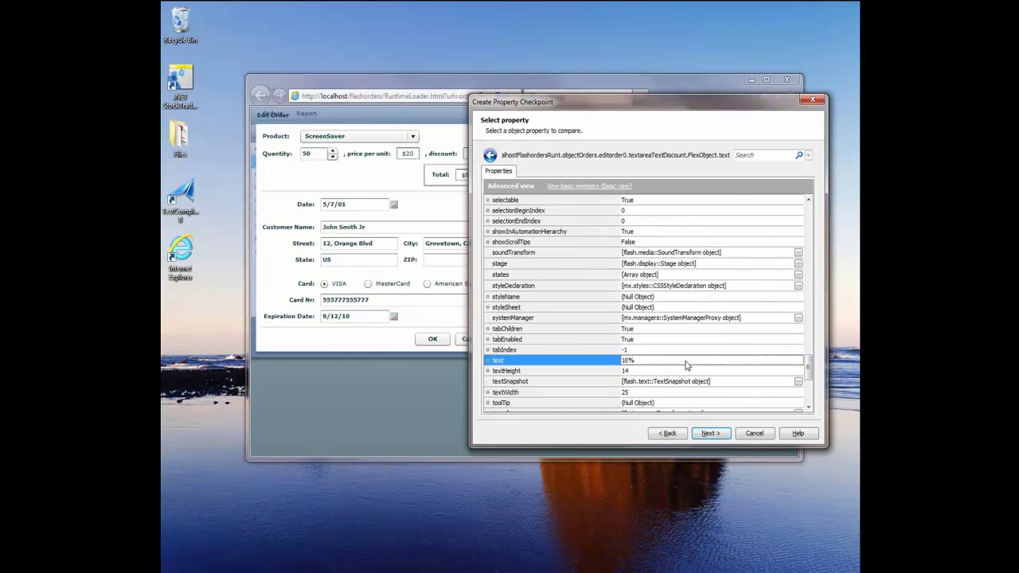
{"action": "left_click", "coordinate": [713, 436]}
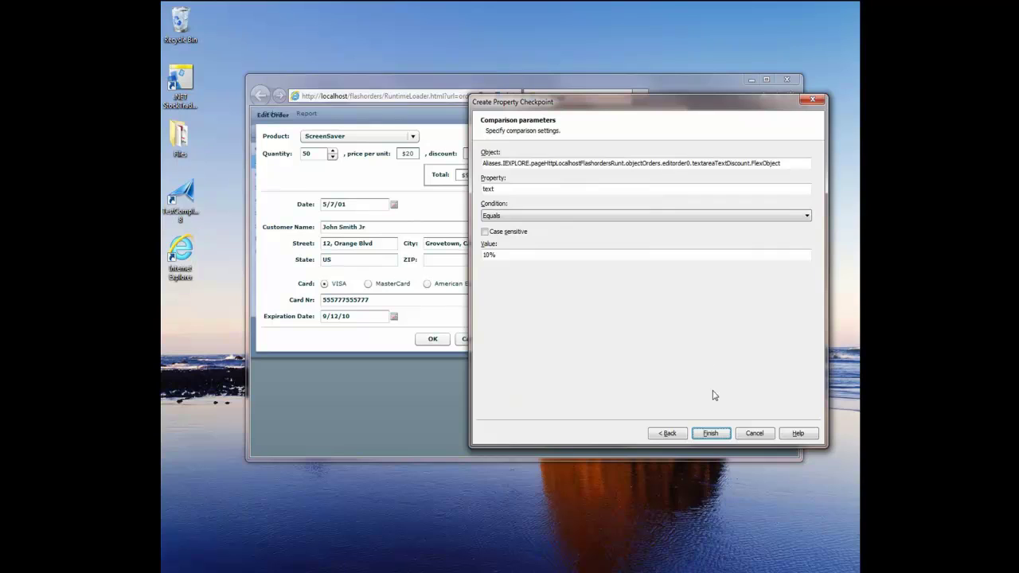
{"action": "left_click", "coordinate": [711, 433]}
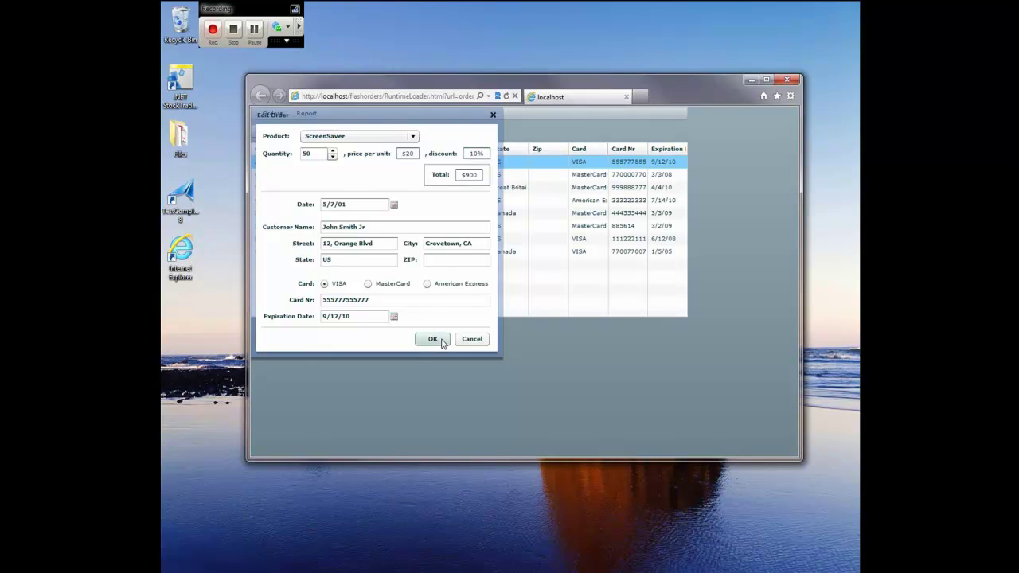
- Save the edited order and end the test recording once the browser window is closed
{"action": "left_click", "coordinate": [433, 339]}
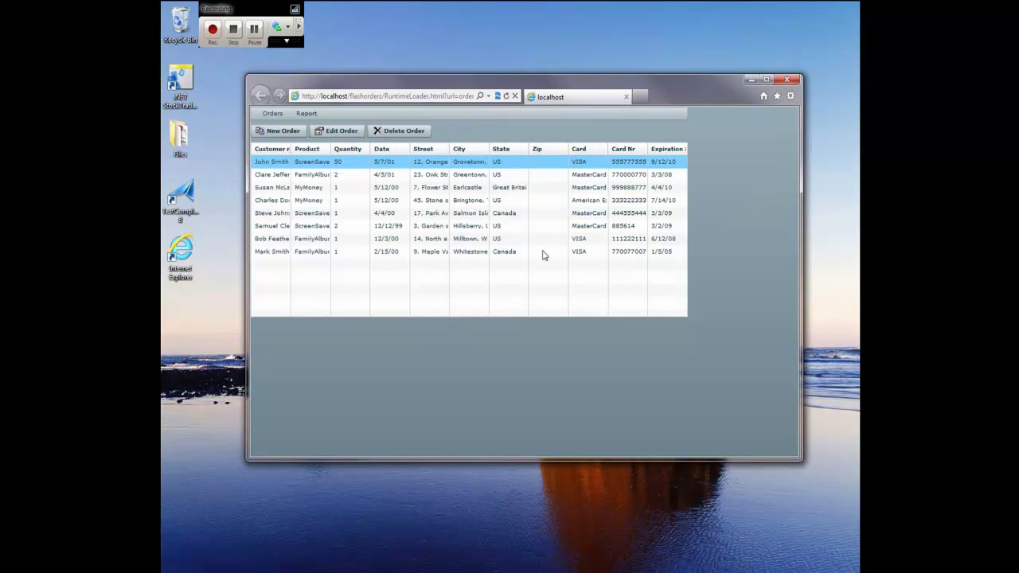
{"action": "left_click", "coordinate": [787, 80]}
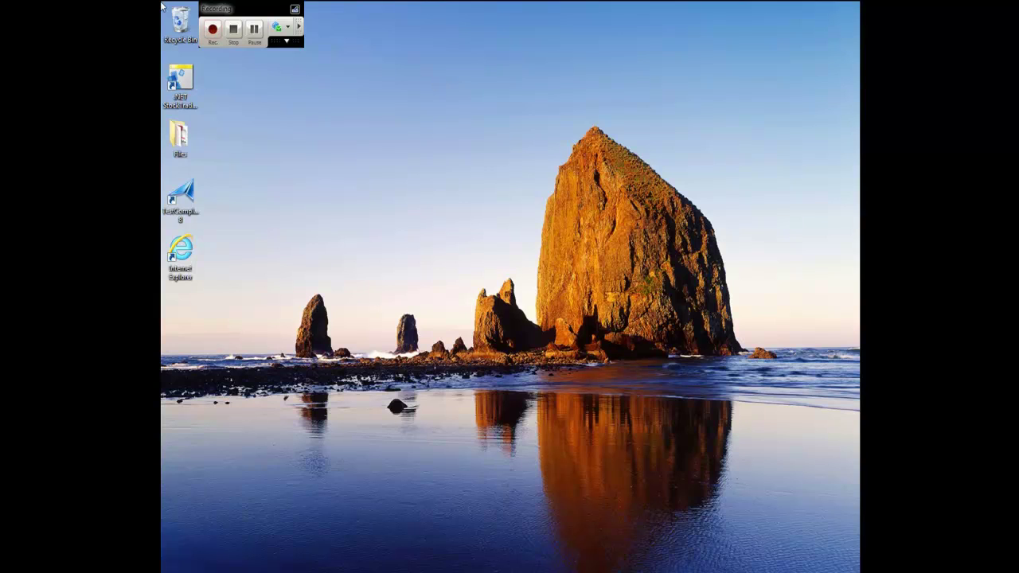
{"action": "left_click", "coordinate": [233, 30]}
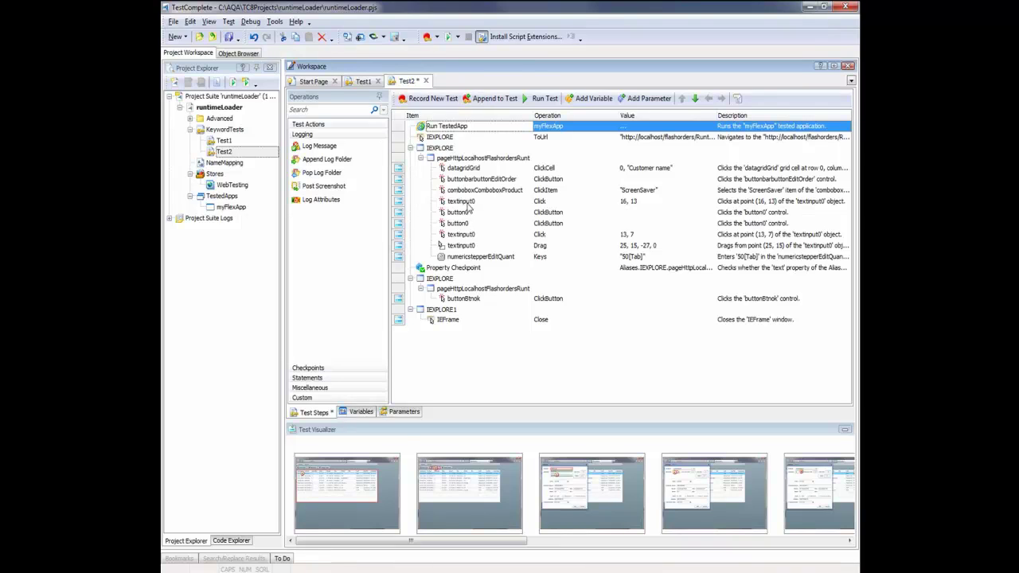
- Review the recorded grid, product combo box and quantity operations in Test2 alongside their Test Visualizer images
{"action": "left_click", "coordinate": [476, 169]}
{"action": "left_click", "coordinate": [518, 193]}
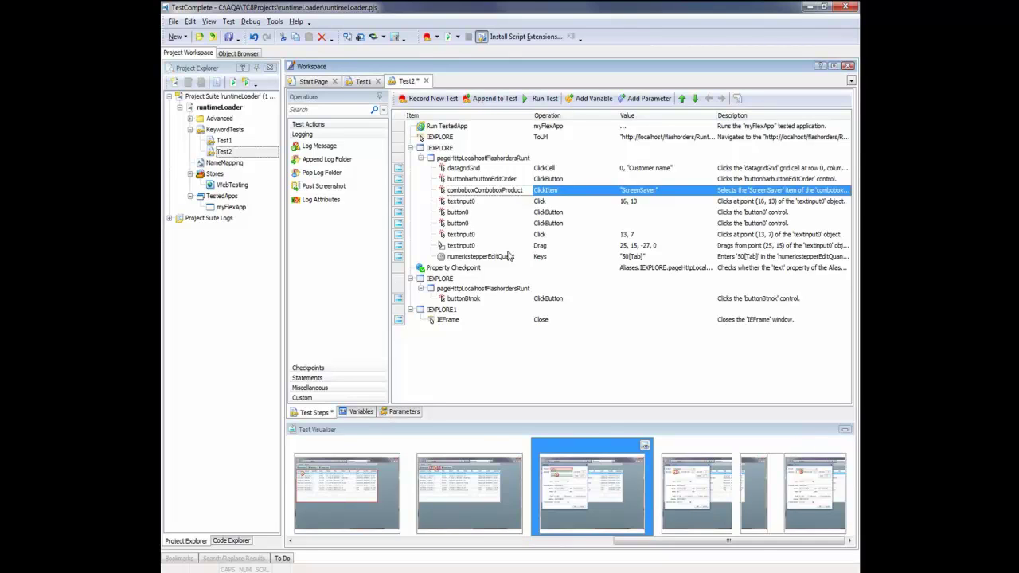
{"action": "key", "text": "Down"}
{"action": "key", "text": "Down"}
{"action": "key", "text": "Down"}
{"action": "key", "text": "Down"}
{"action": "key", "text": "Down"}
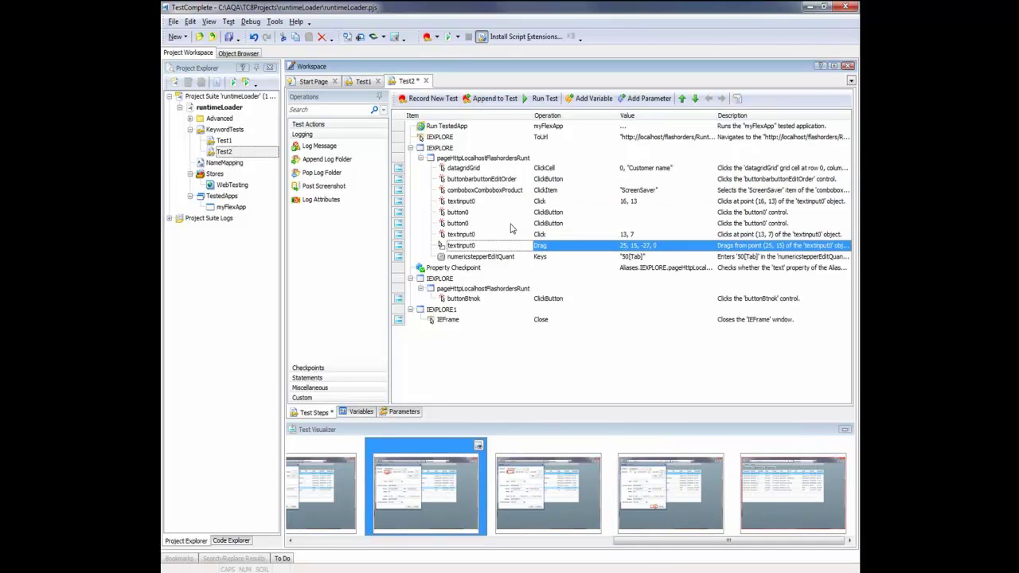
- Run Test2 and examine its log, comparing the grid-cell click's expected and actual images and checking the error and warning summary
{"action": "left_click", "coordinate": [546, 98]}
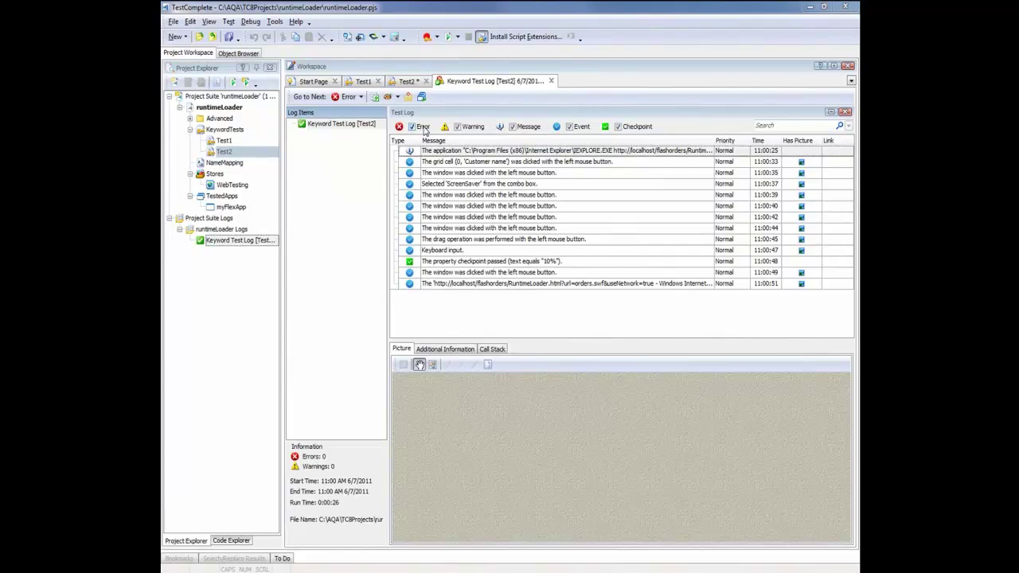
{"action": "left_click", "coordinate": [516, 162]}
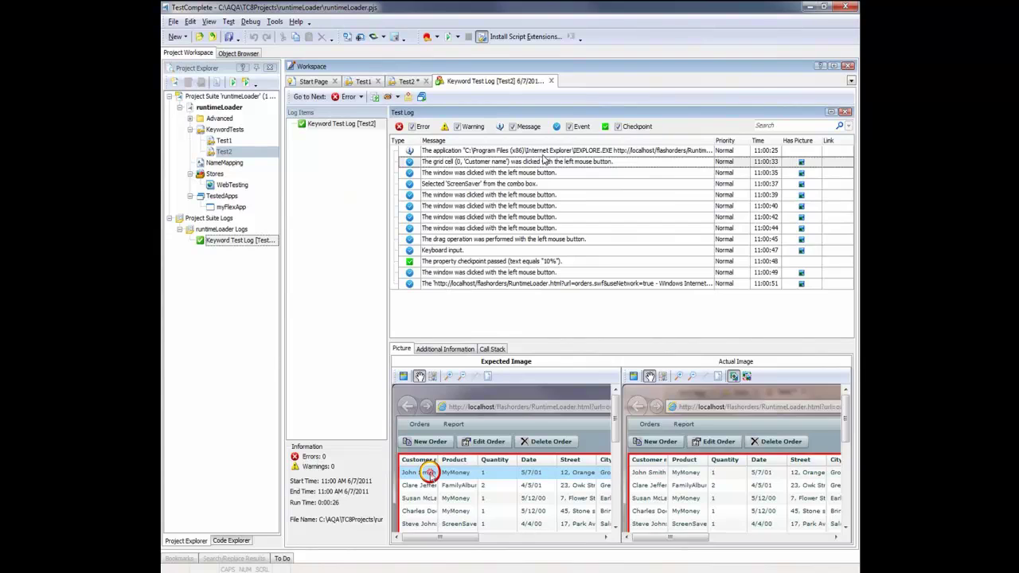
{"action": "left_click", "coordinate": [545, 152]}
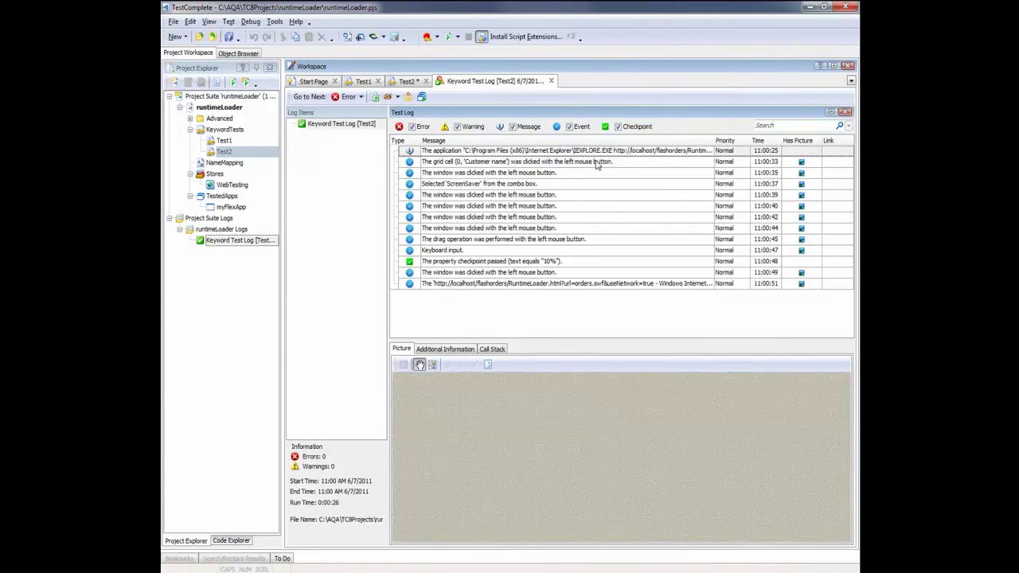
{"action": "left_click", "coordinate": [558, 165]}
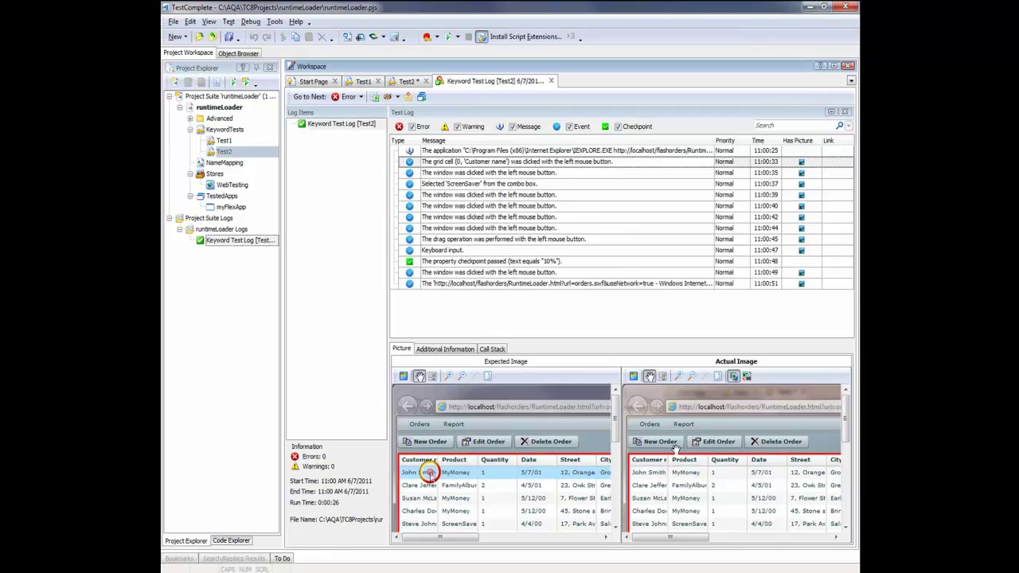
{"action": "left_click", "coordinate": [325, 127]}
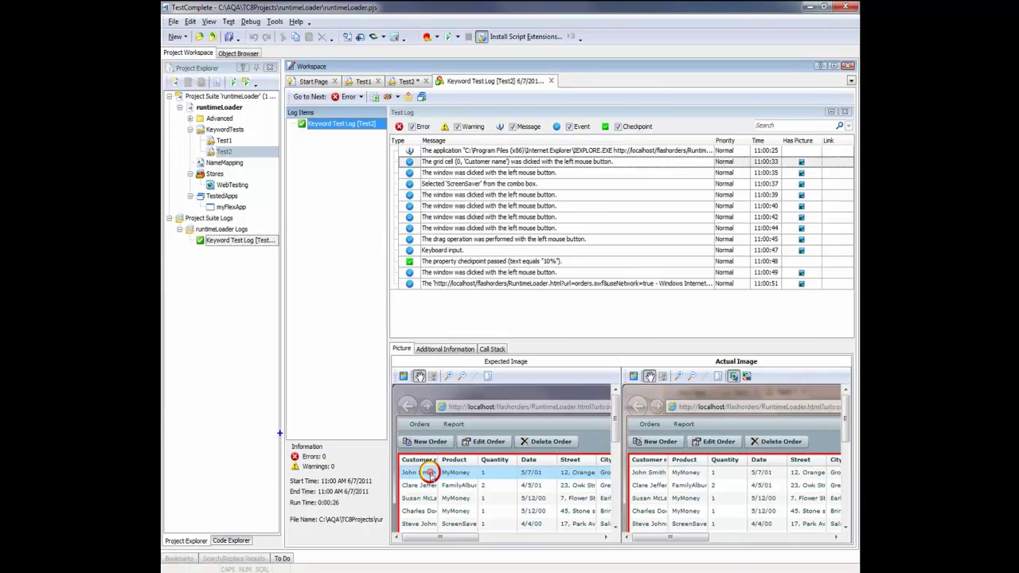
{"action": "left_click_drag", "start_coordinate": [279, 433], "coordinate": [352, 472]}
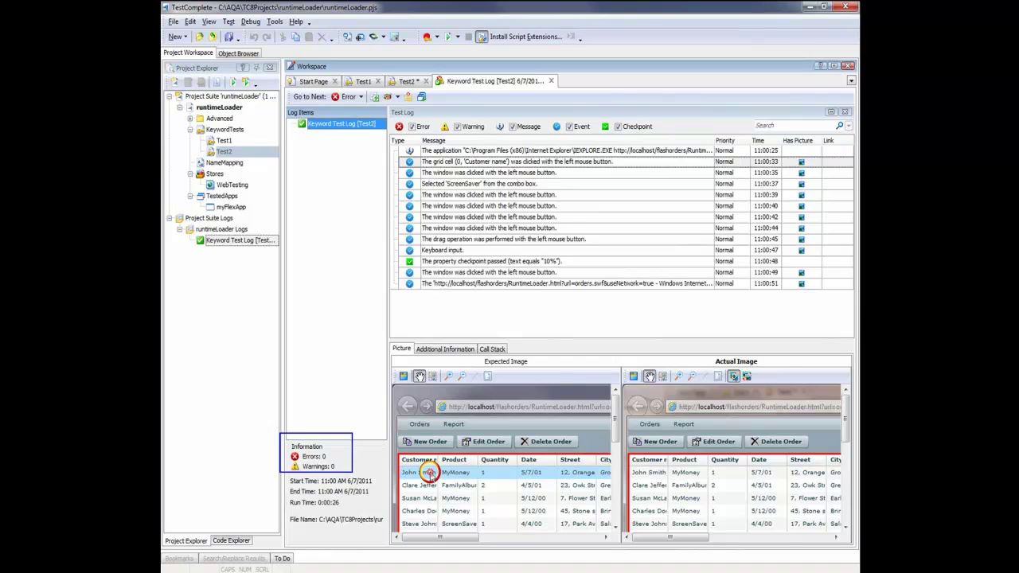